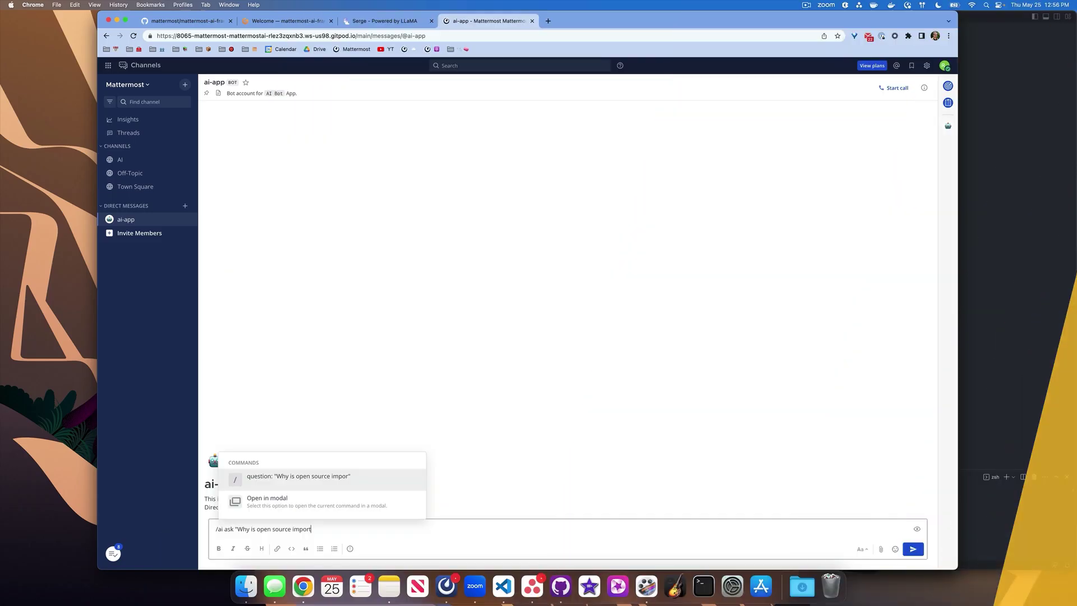
Read the mattermost-ai-framework README down to its Table of Contents and ai-app reply example.
text(an)
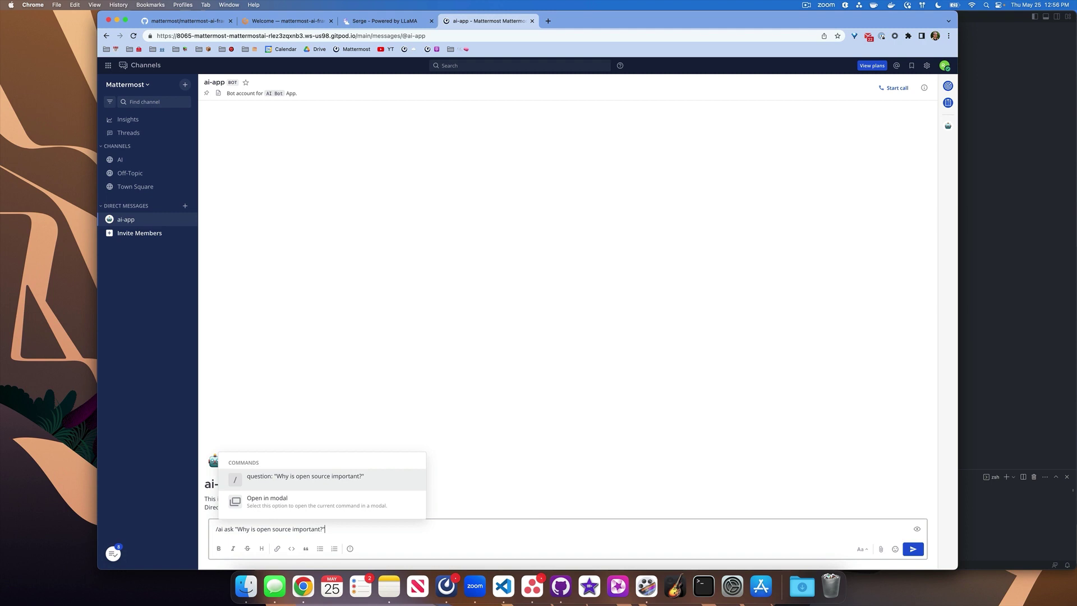
key(Return)
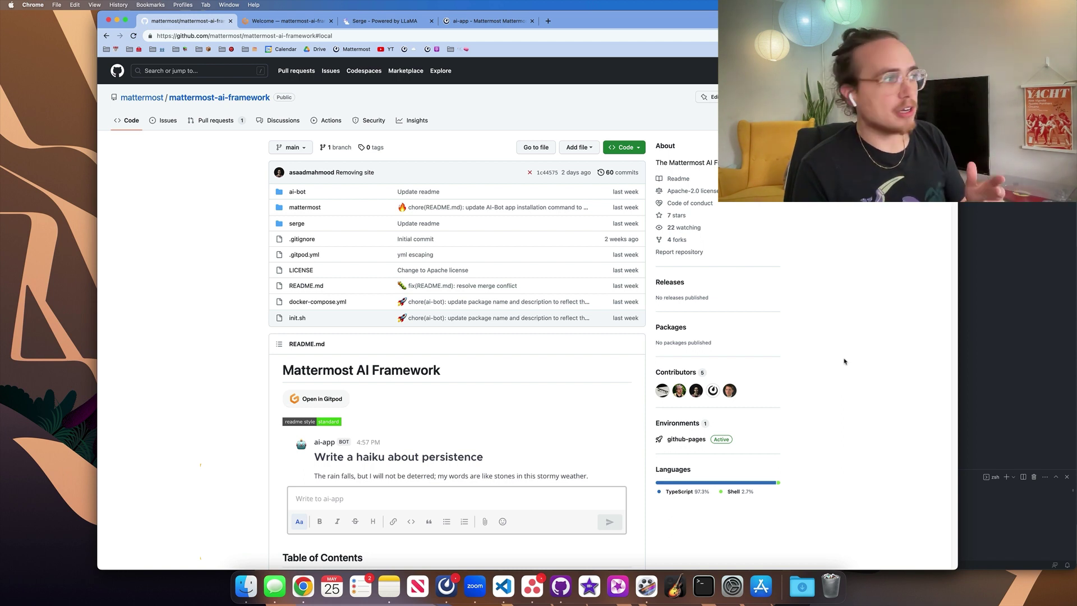
scroll(562, 387, down, 5)
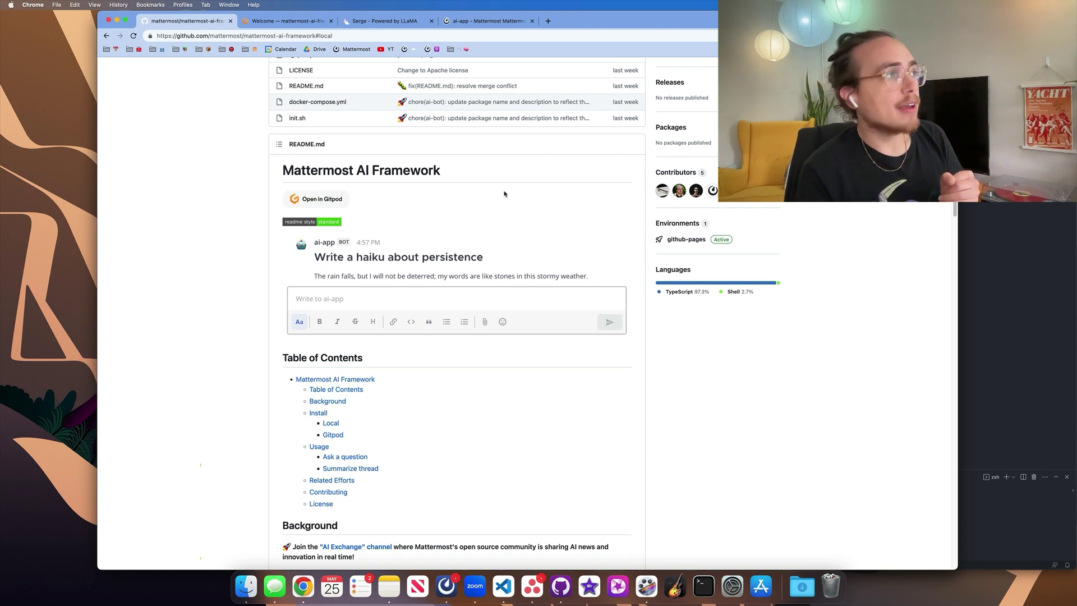
Switch to the Gitpod workspace, where the serge, ai-bot, mattermost and db images are pulling.
key(ctrl+Tab)
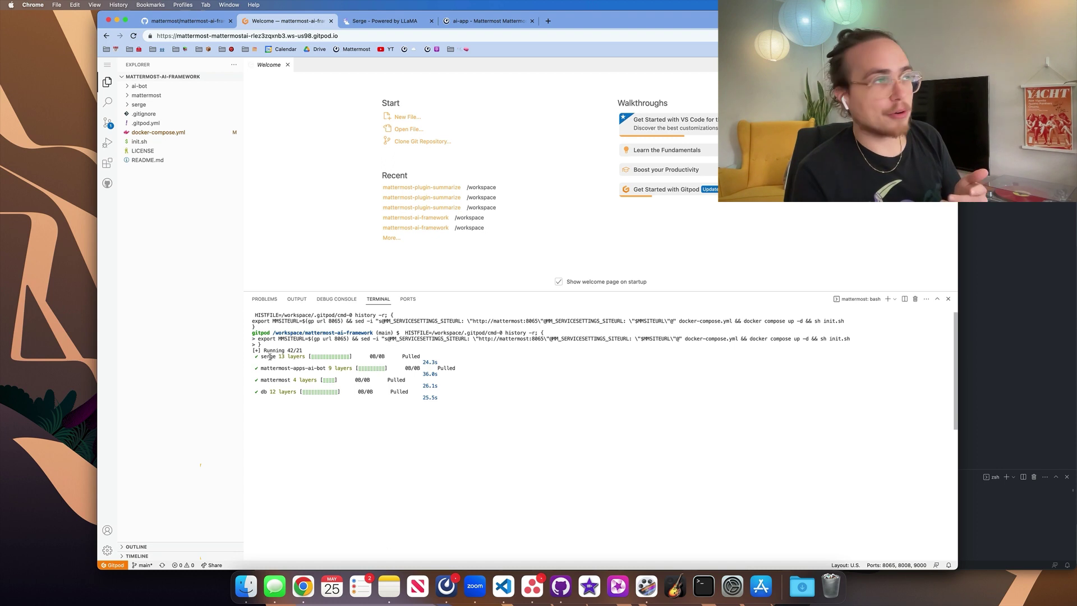
Open Serge's Download a model page and confirm GPT4All (4.2GB) is already downloaded.
click(407, 22)
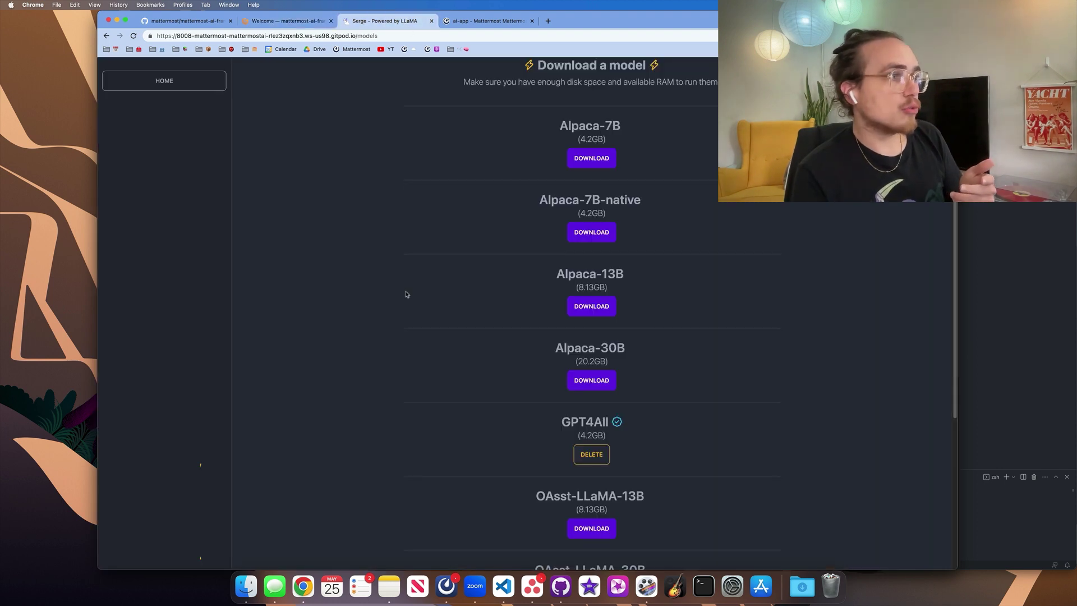
scroll(415, 404, down, 3)
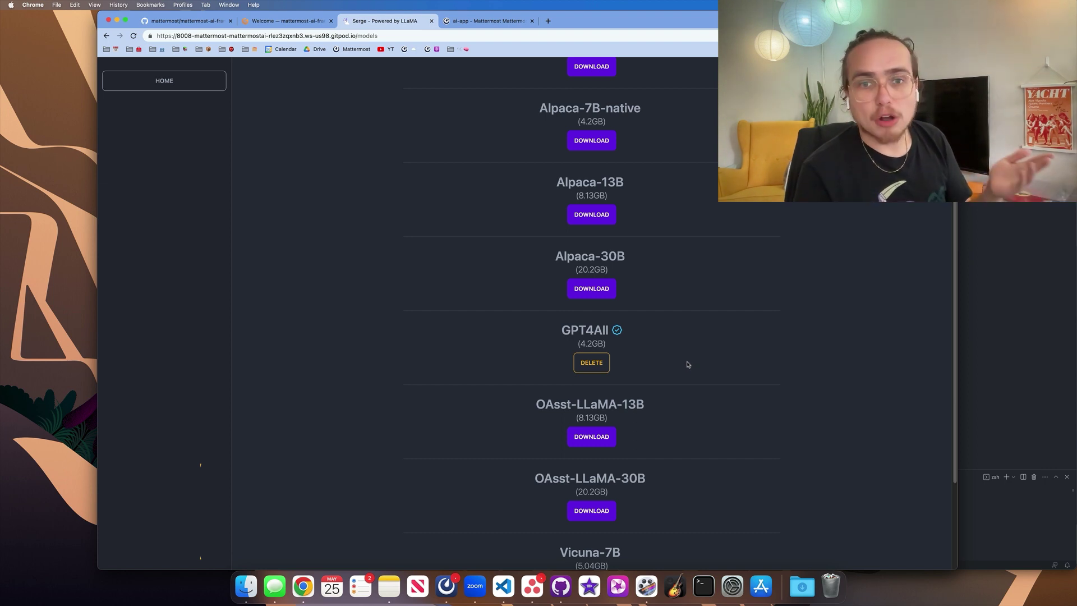
click(592, 362)
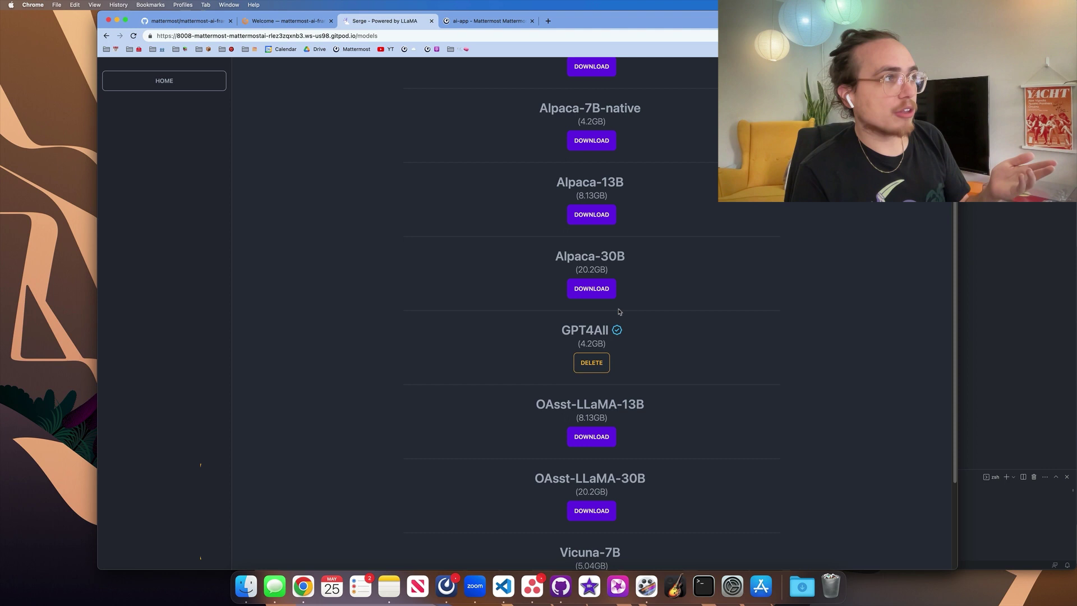
In the ai-app direct message, send /ai ask "Why is open souce important?" to the bot.
click(485, 21)
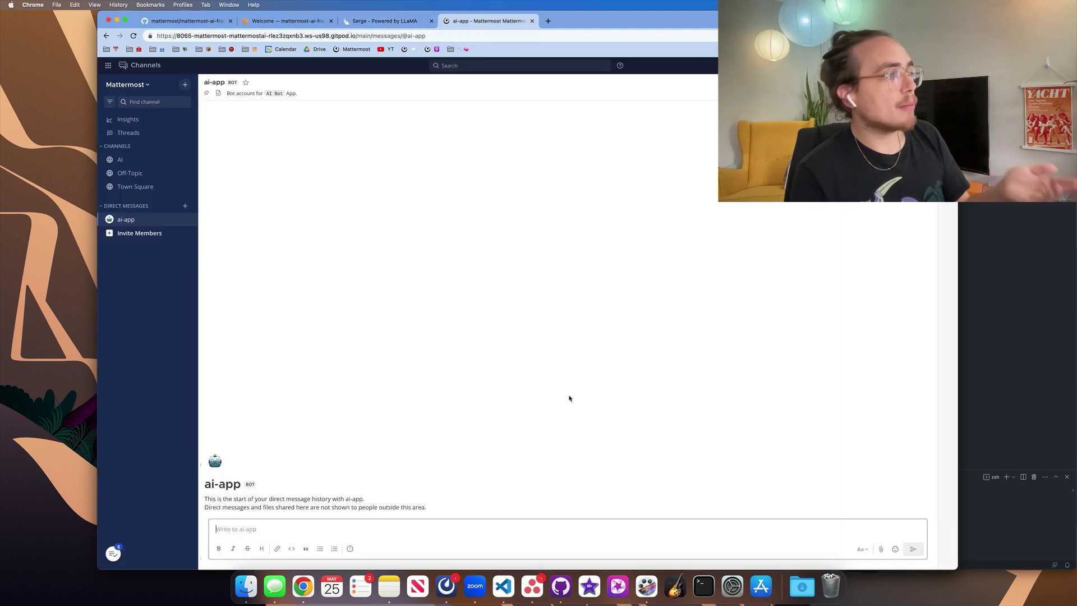
click(567, 524)
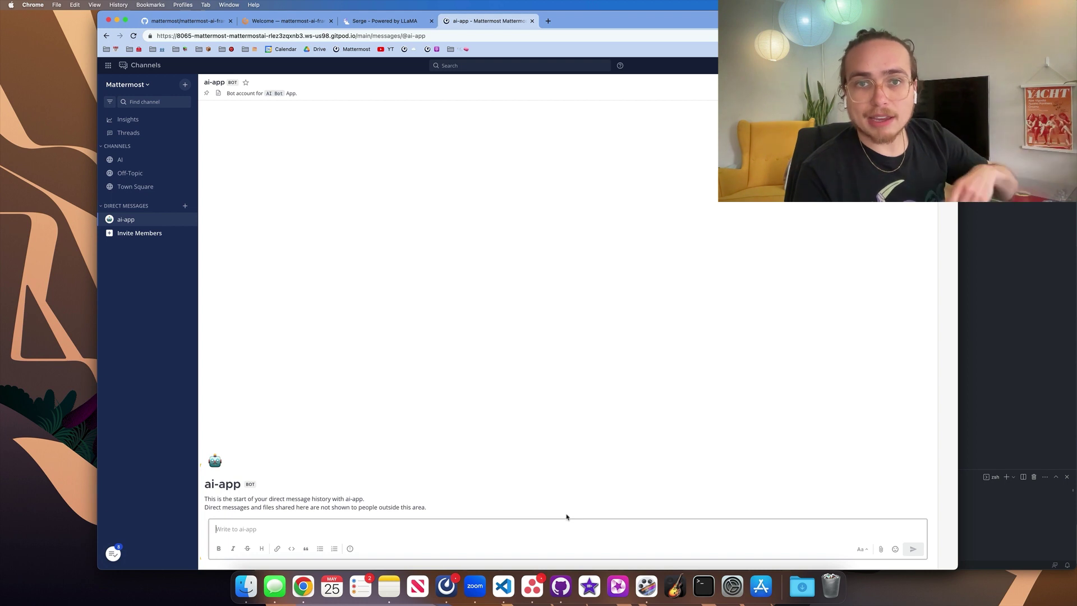
text(/ai)
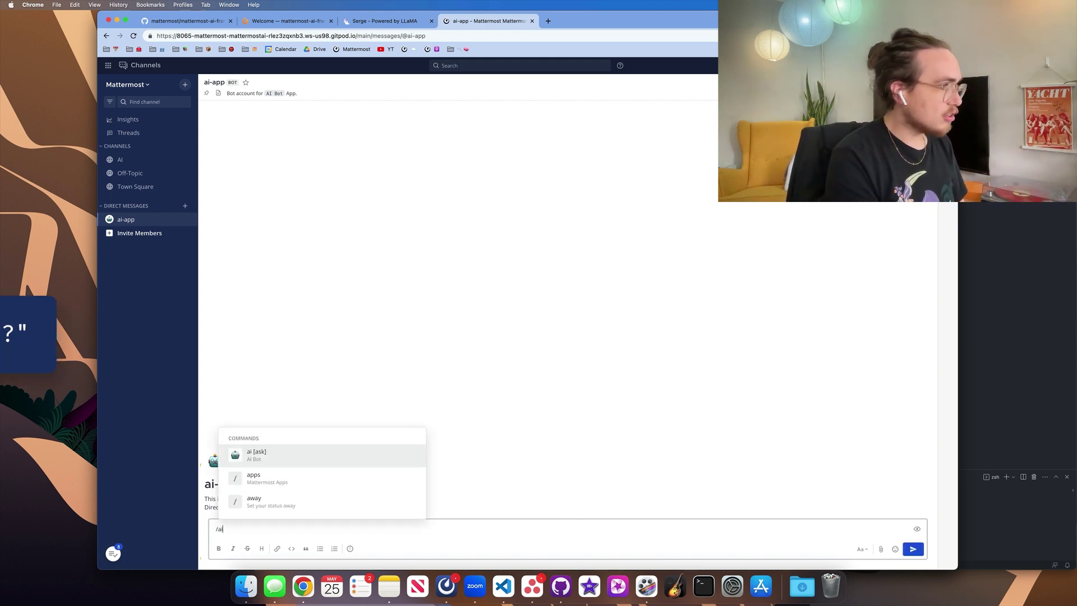
text( ask)
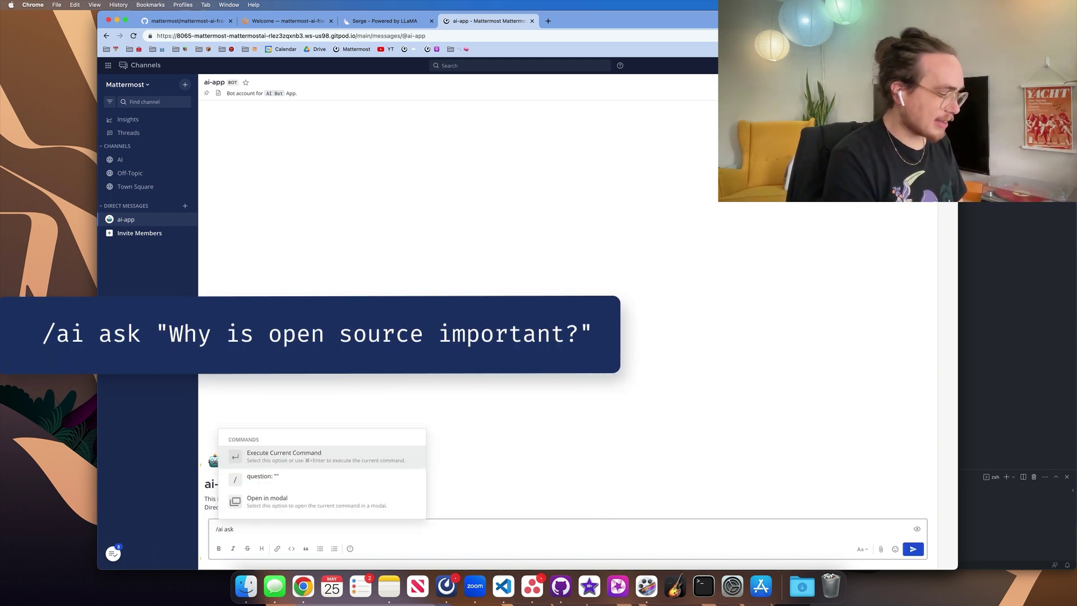
text( "Why is open s)
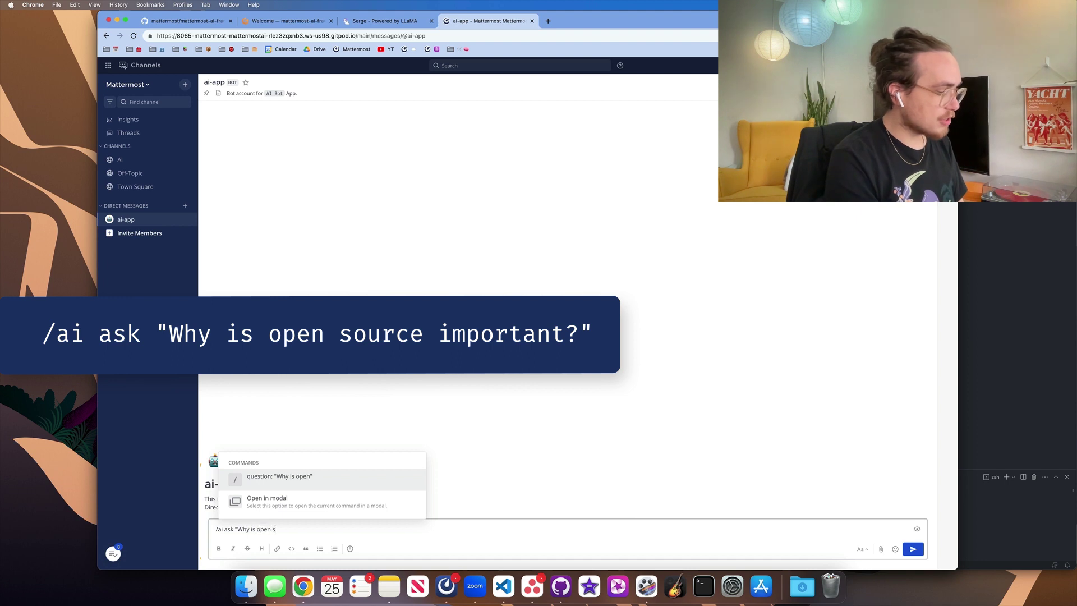
text(ouce important?")
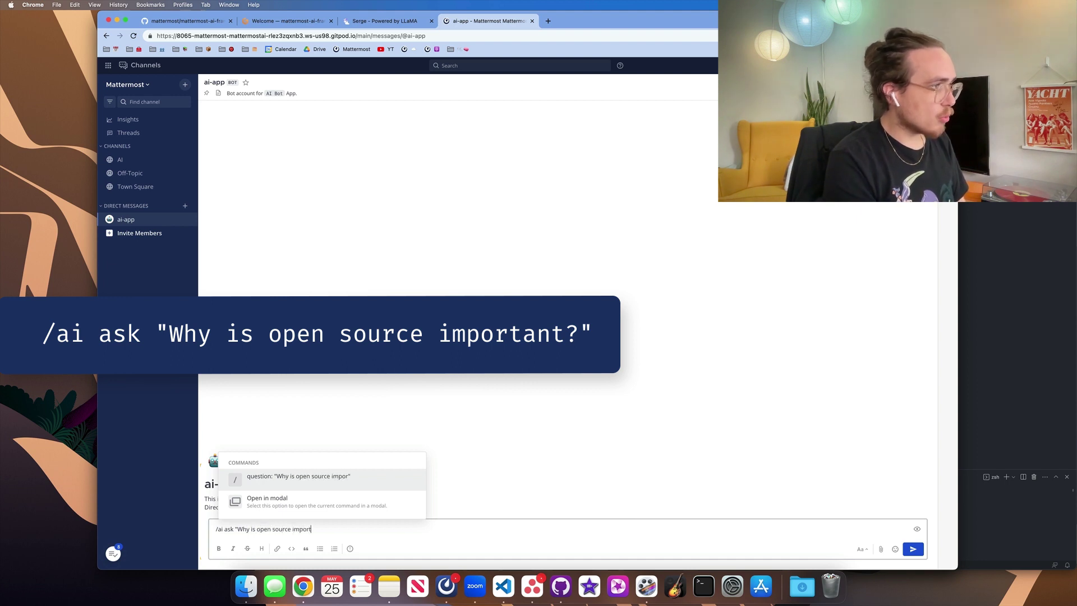
key(Return)
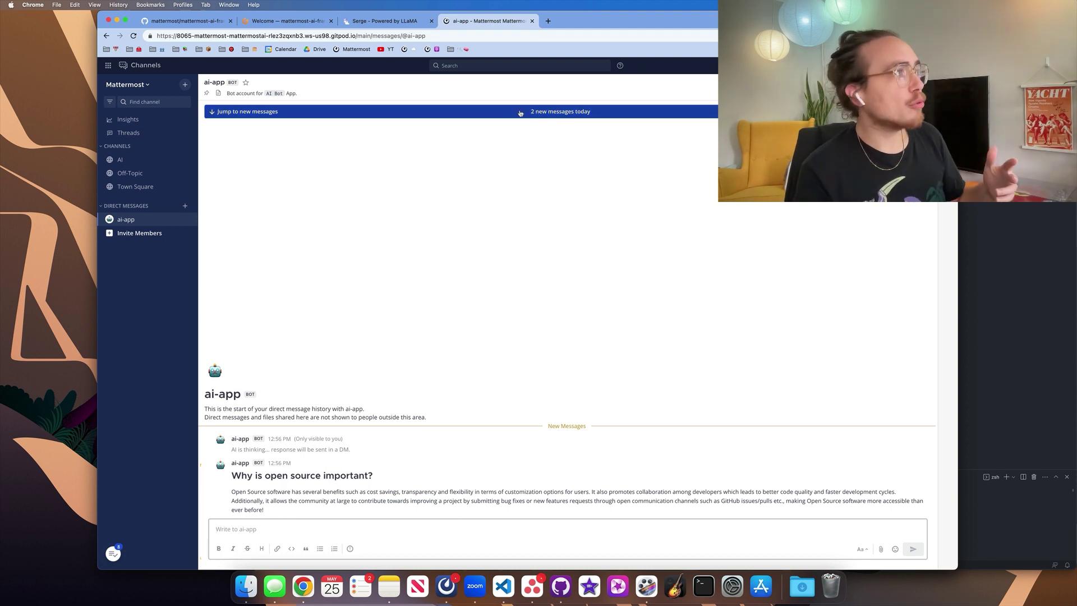
Copy docker compose up -d from the README and run it in the VS Code terminal.
key(super+1)
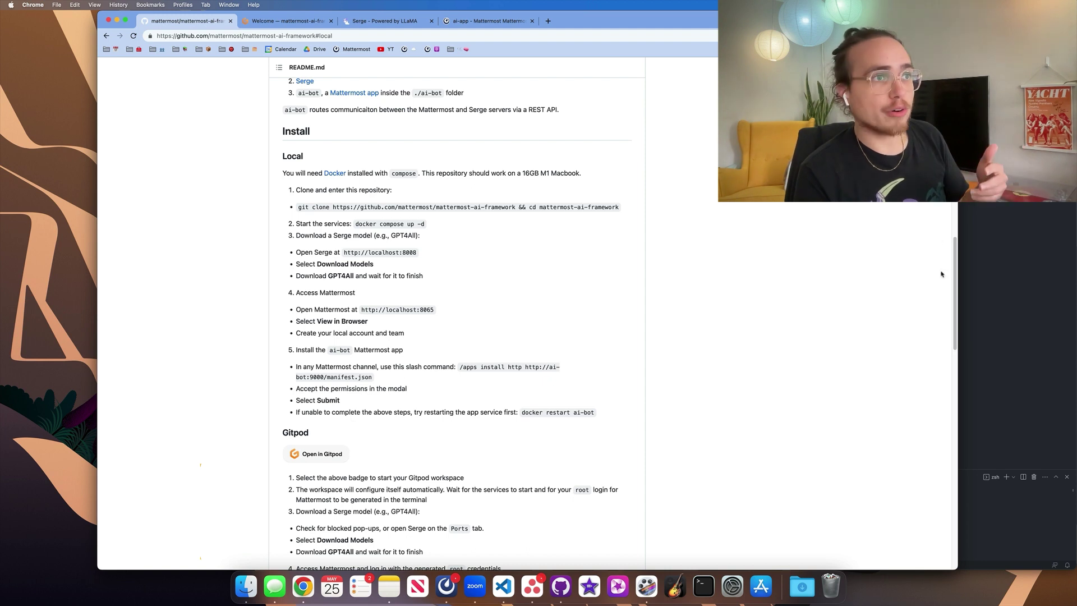
click(1003, 256)
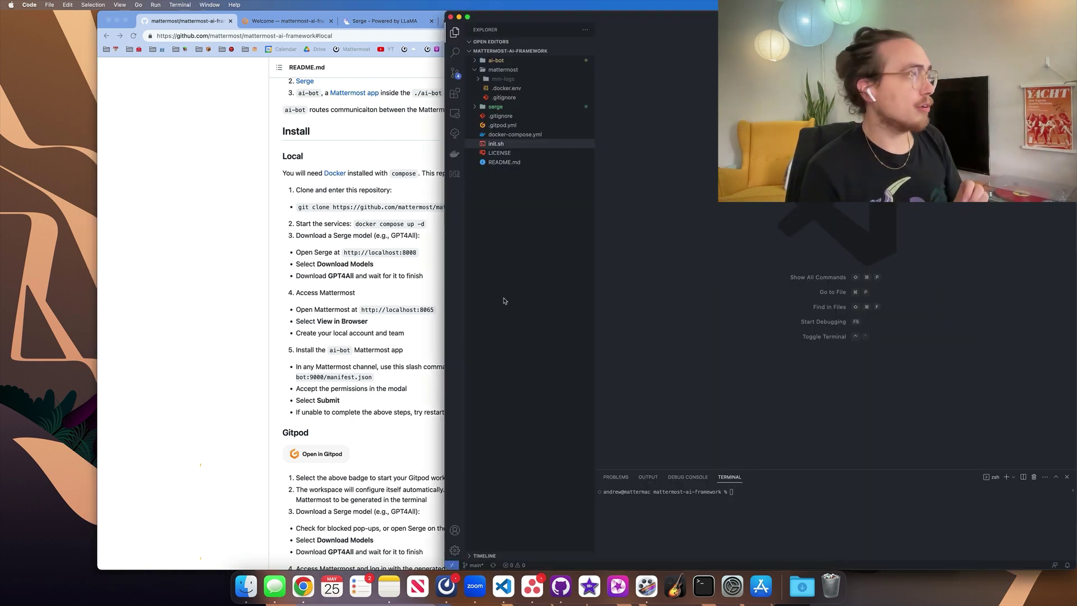
click(358, 225)
drag(356, 224, 450, 229)
key(super+c)
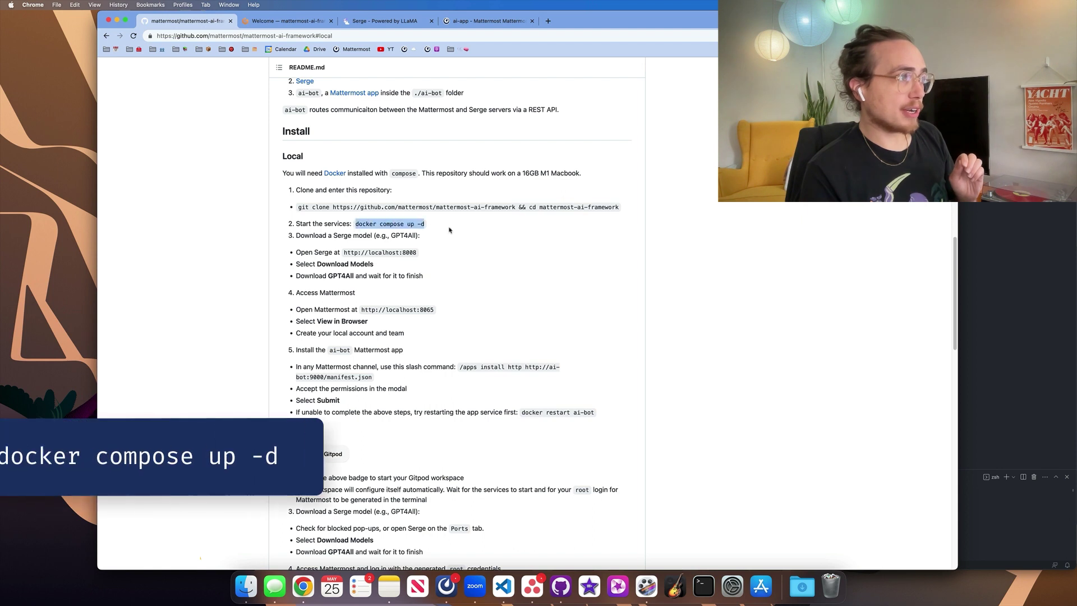
click(786, 278)
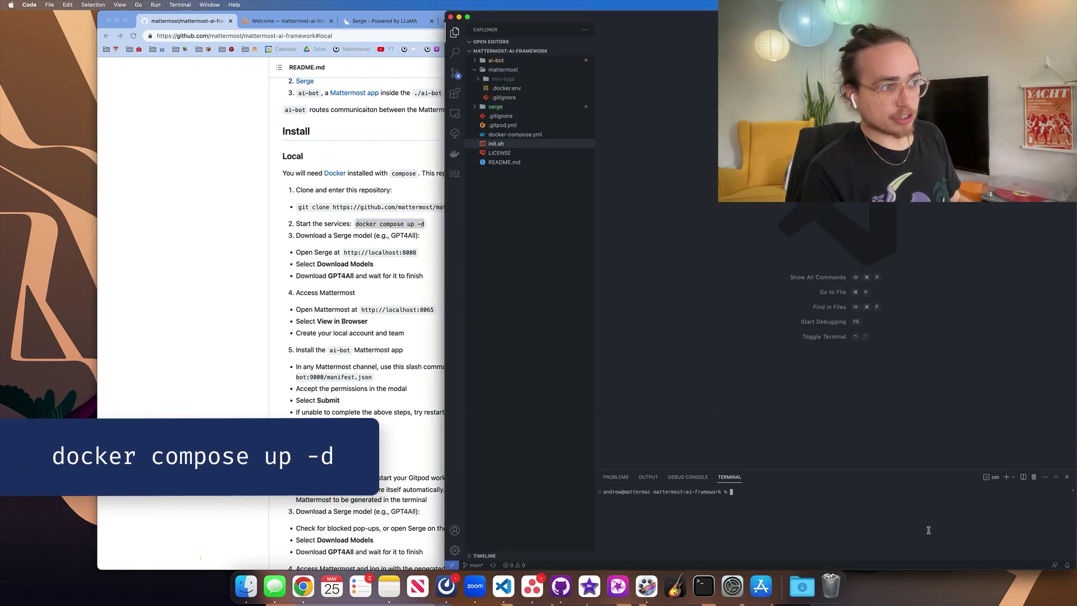
key(super+v)
key(Return)
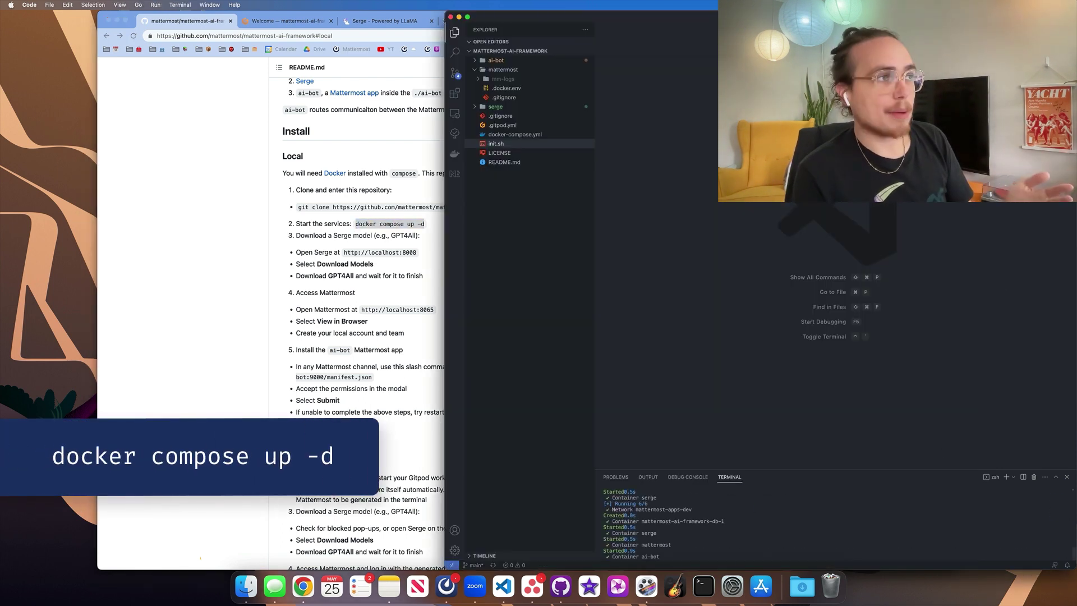
Open docker-compose.yml and review the serge, ai-bot, mattermost and db services.
click(512, 135)
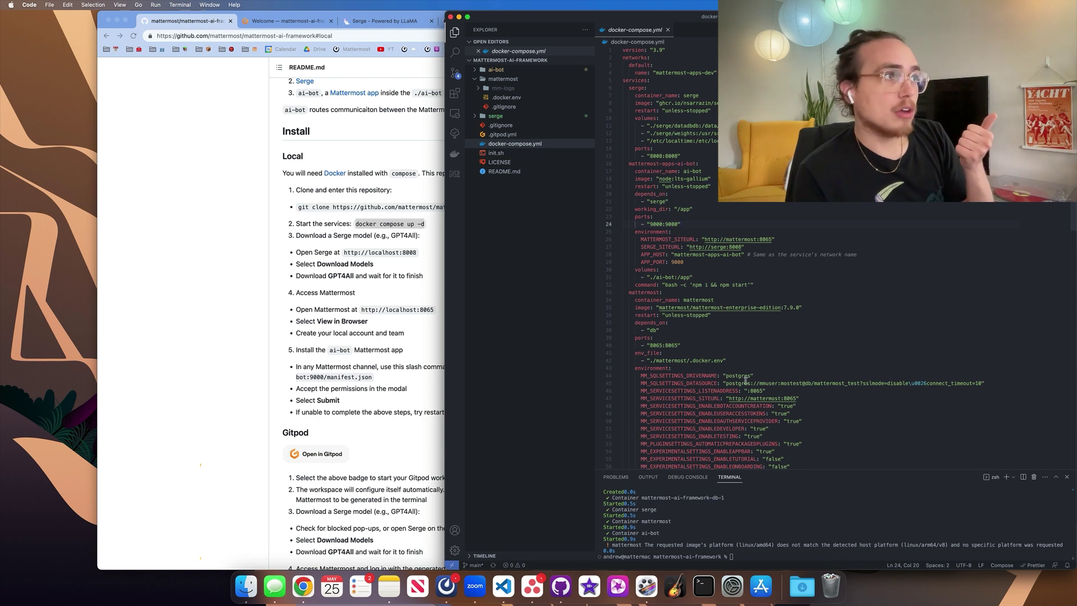
scroll(746, 380, down, 10)
scroll(772, 438, up, 10)
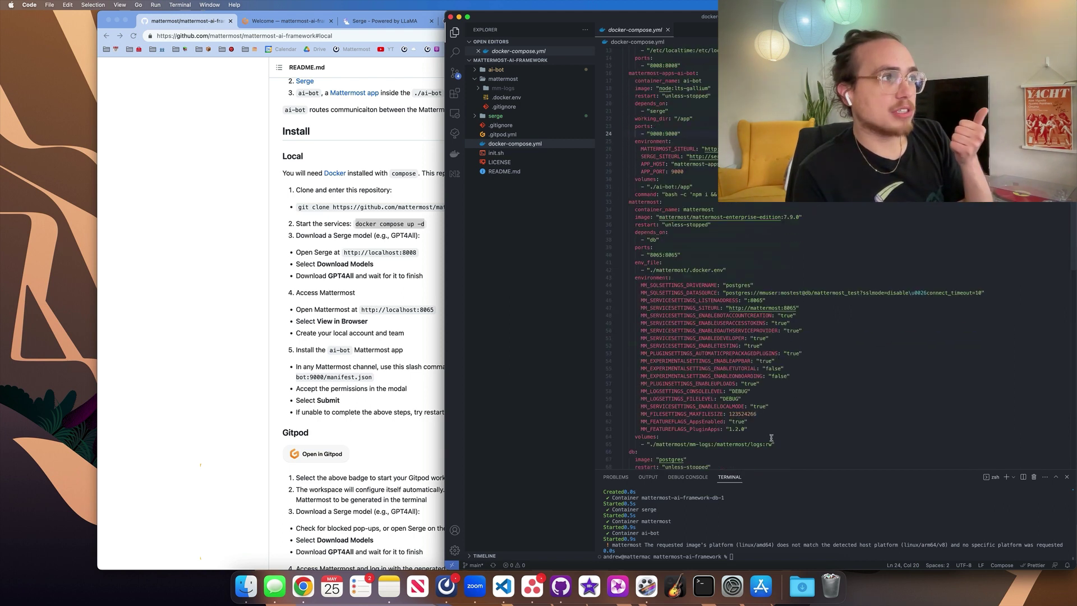
scroll(690, 398, down, 8)
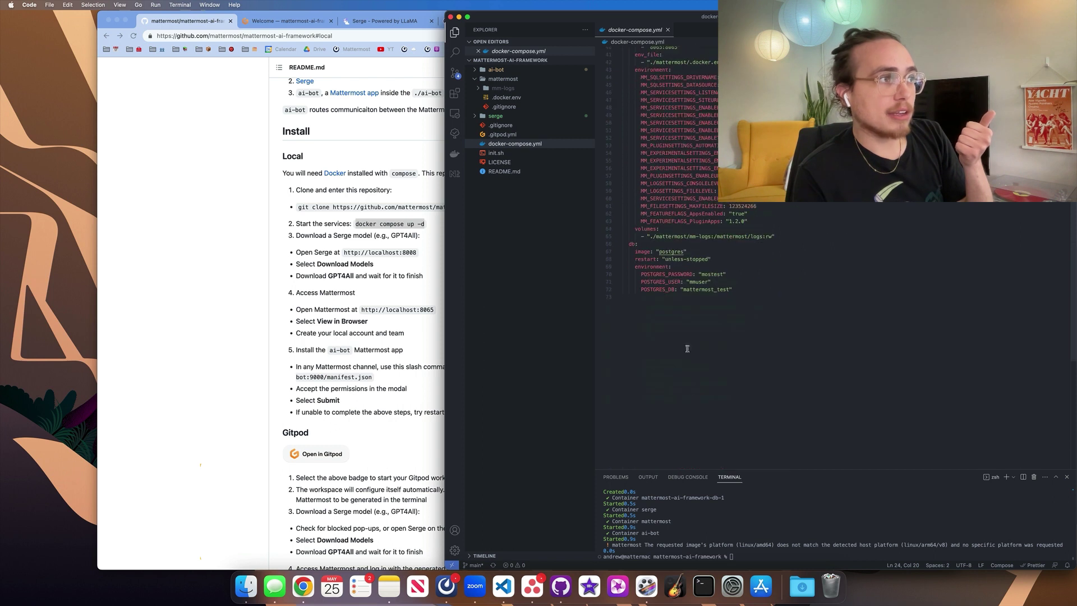
scroll(693, 270, up, 2)
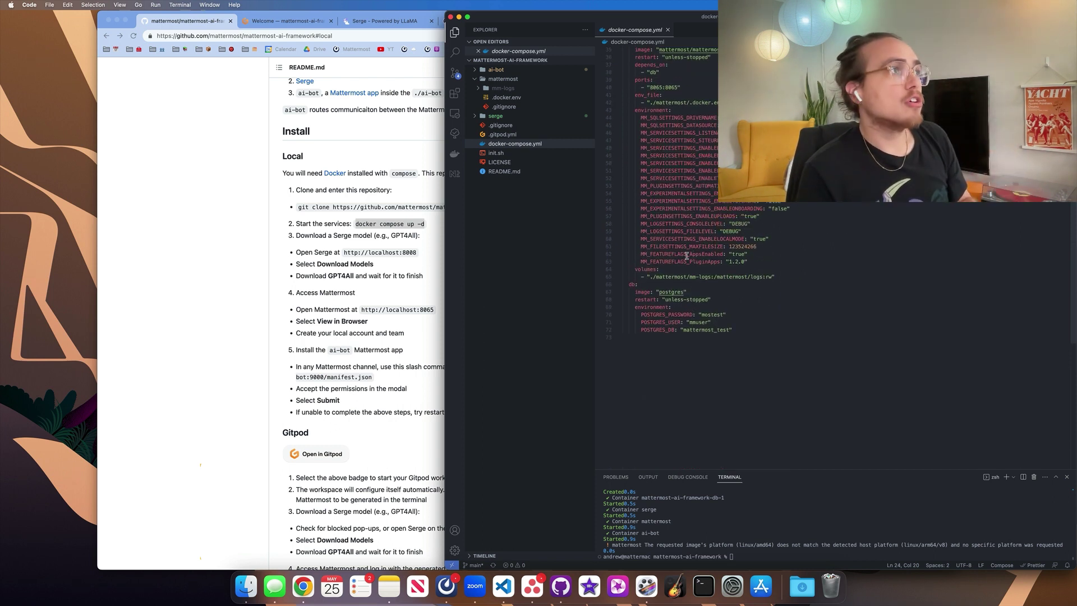
scroll(692, 253, up, 4)
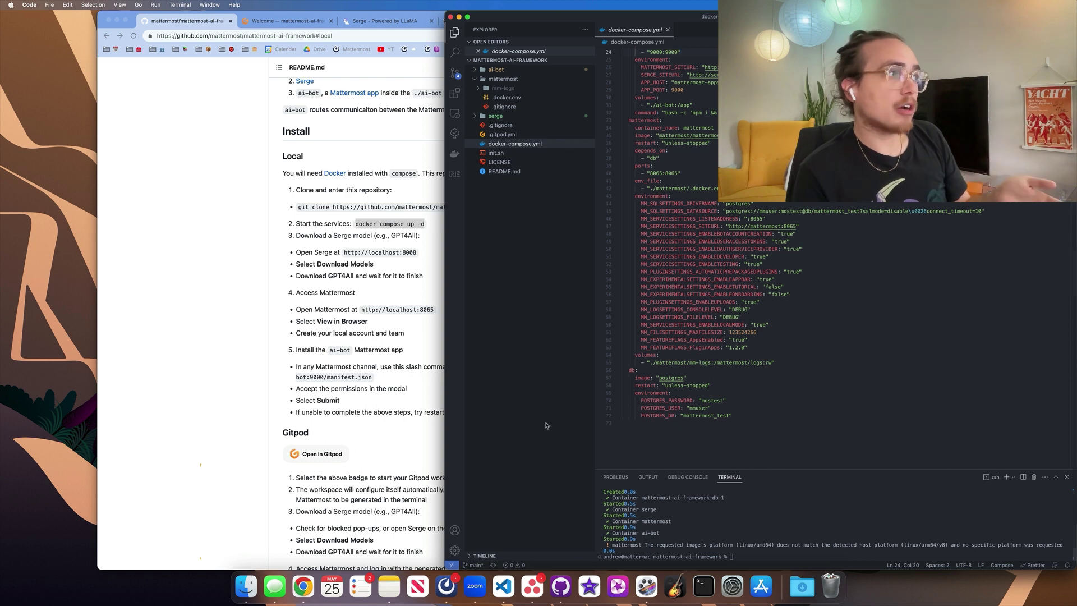
click(375, 286)
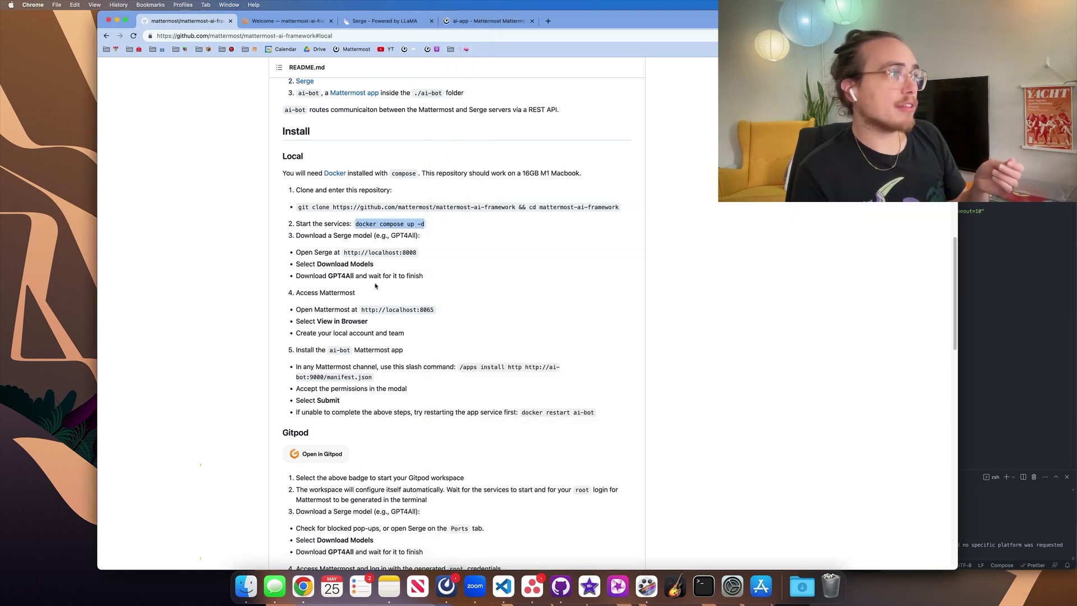
drag(344, 252, 416, 252)
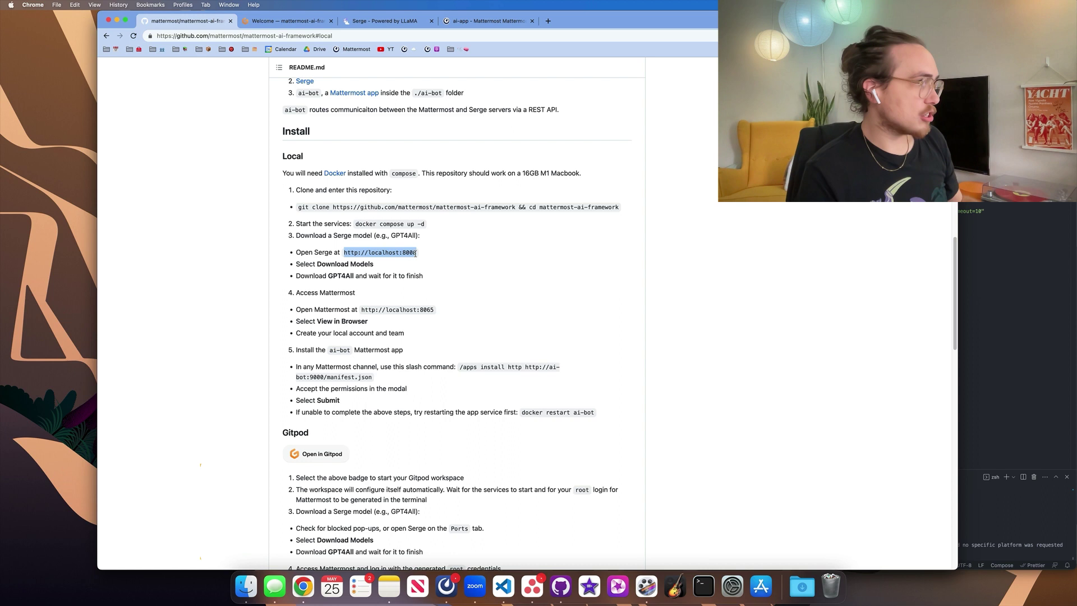
key(super+c)
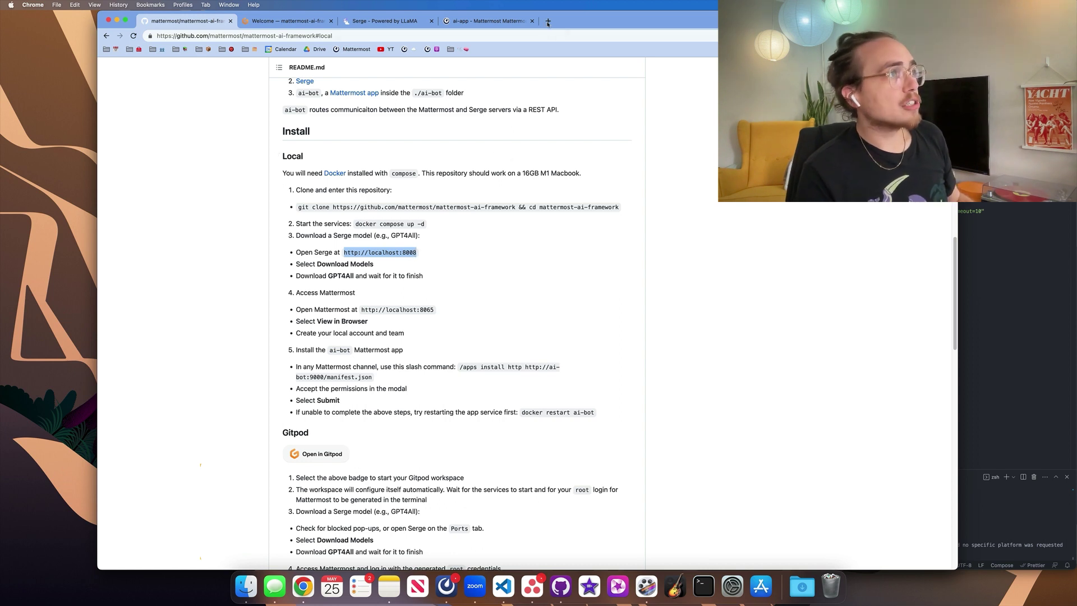
click(548, 21)
key(super+v)
key(Return)
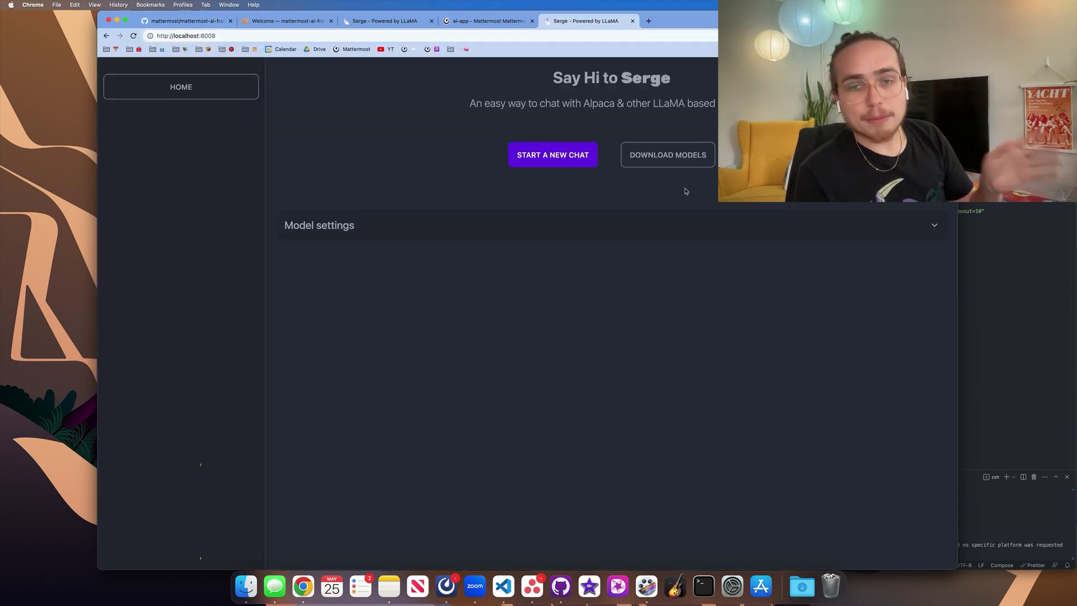
Check Serge's downloadable models list shows GPT4All downloaded, then return to the ai-app direct message.
click(667, 155)
scroll(721, 454, down, 3)
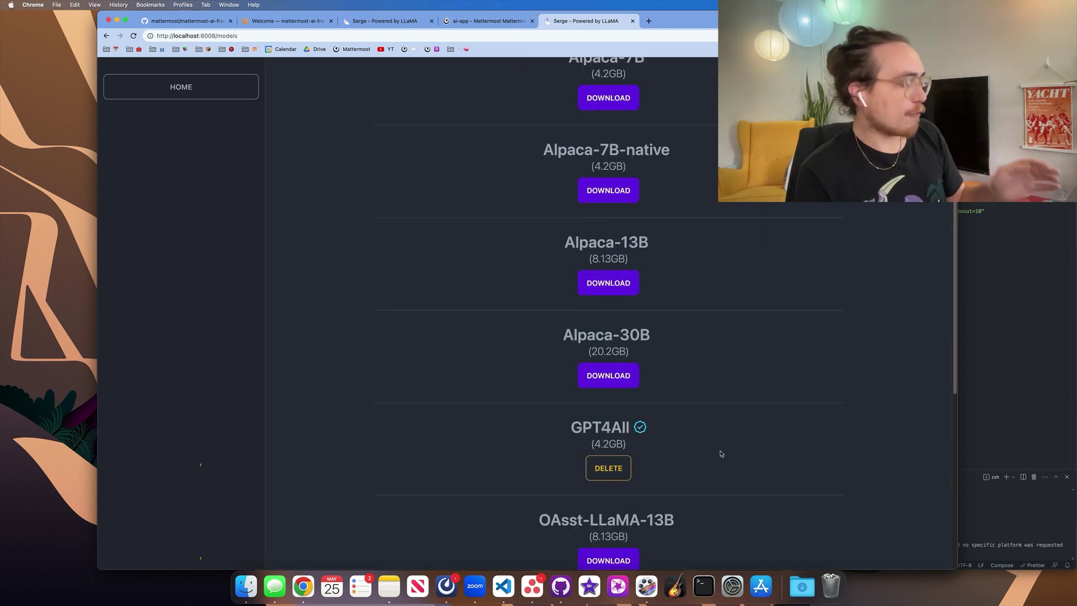
scroll(721, 454, up, 3)
scroll(722, 454, down, 4)
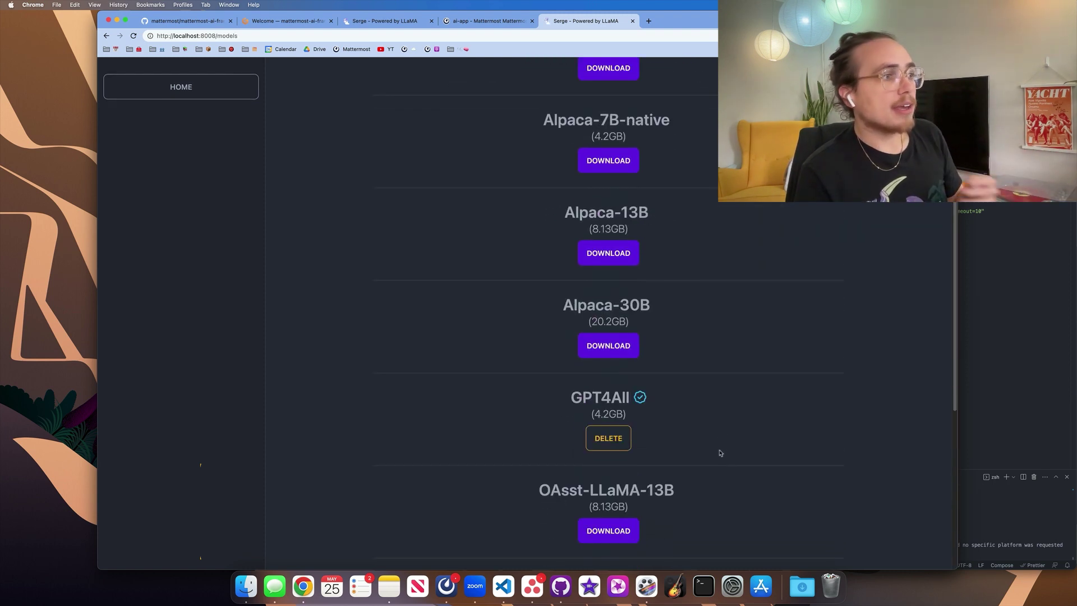
scroll(721, 453, down, 2)
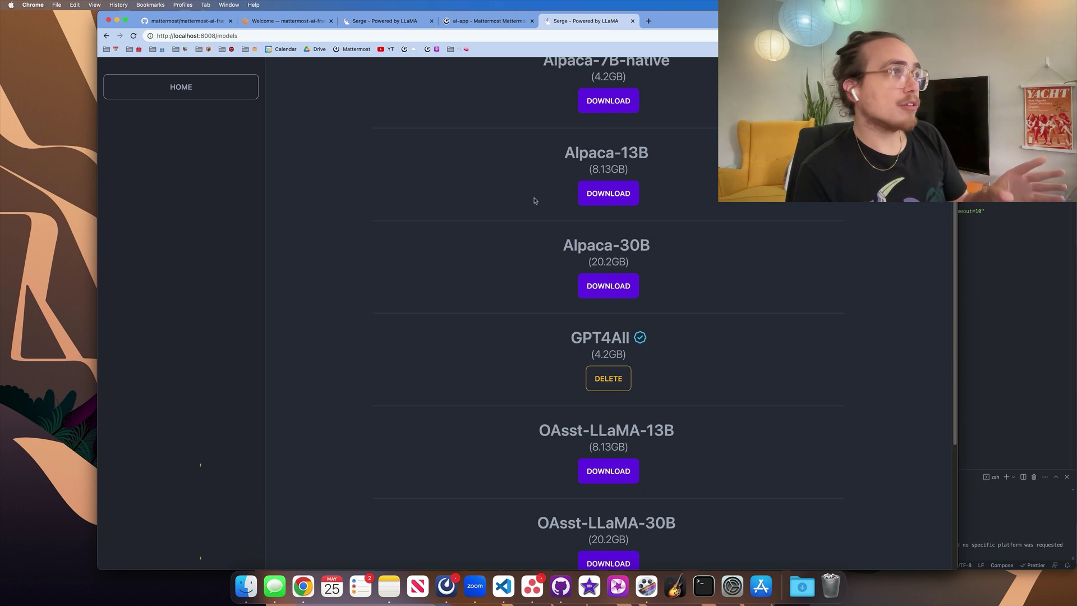
click(478, 22)
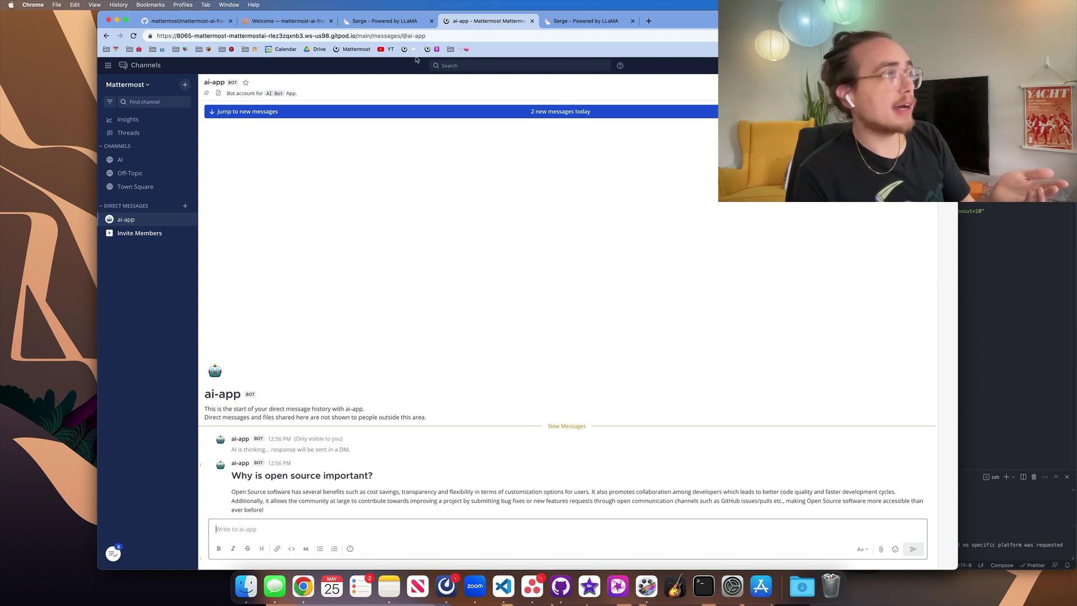
Copy the README's ai-bot /apps install slash command and open a new blank browser tab.
key(super+1)
scroll(387, 370, down, 2)
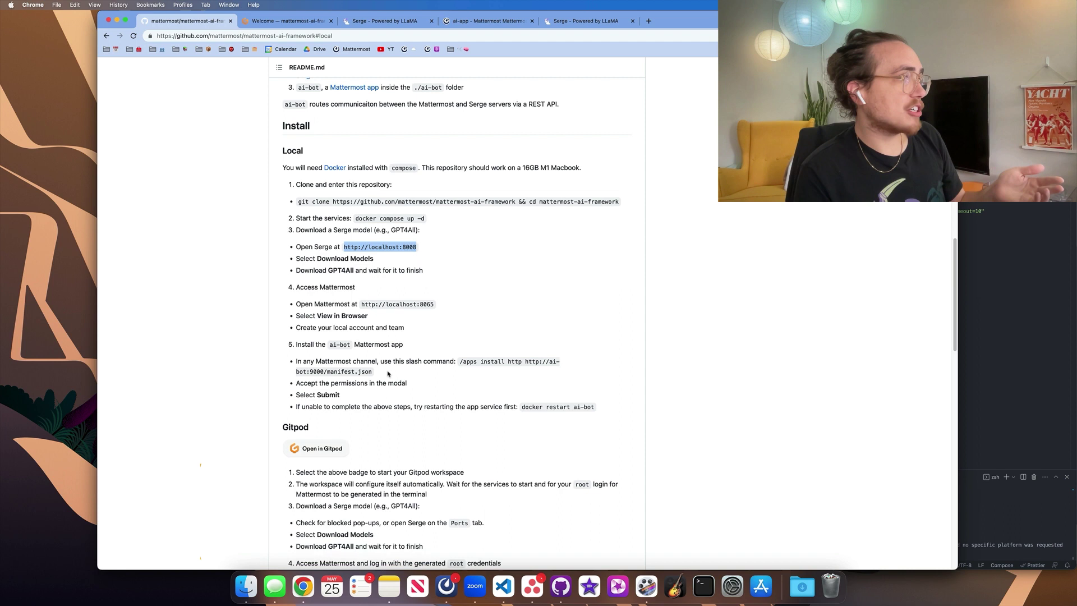
drag(460, 345, 464, 357)
key(super+c)
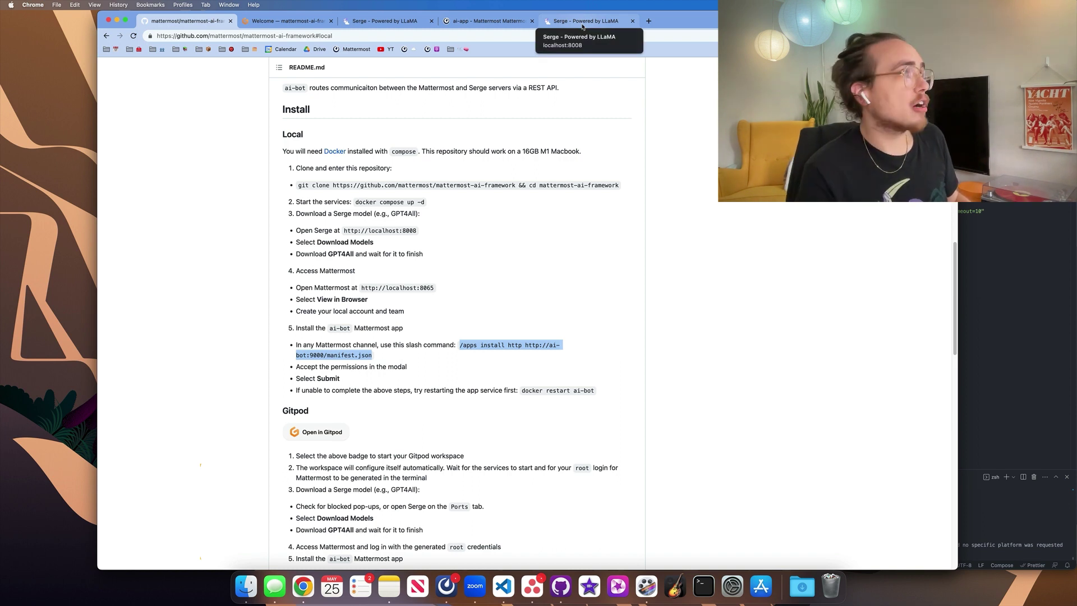
click(486, 21)
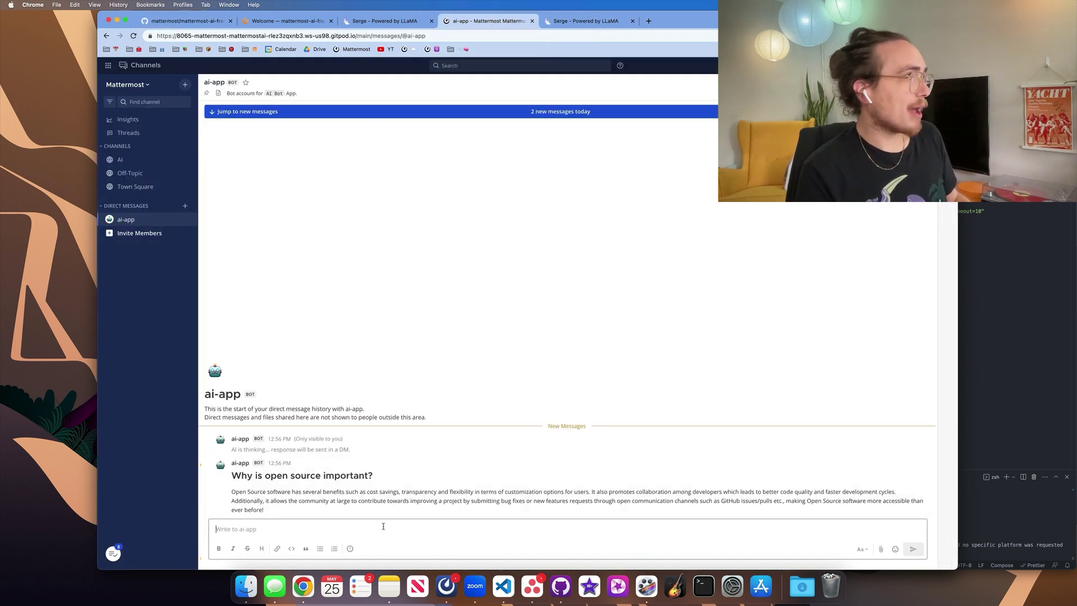
click(213, 20)
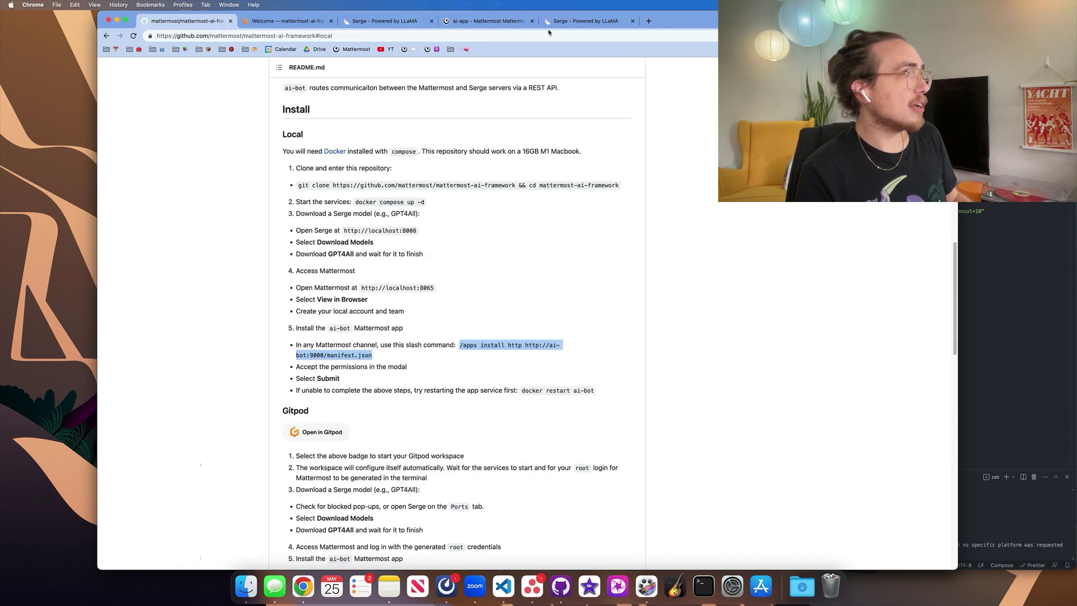
click(649, 21)
Load localhost:8065 and create a local Mattermost account with e-mail, username and password.
text(localhost:8065)
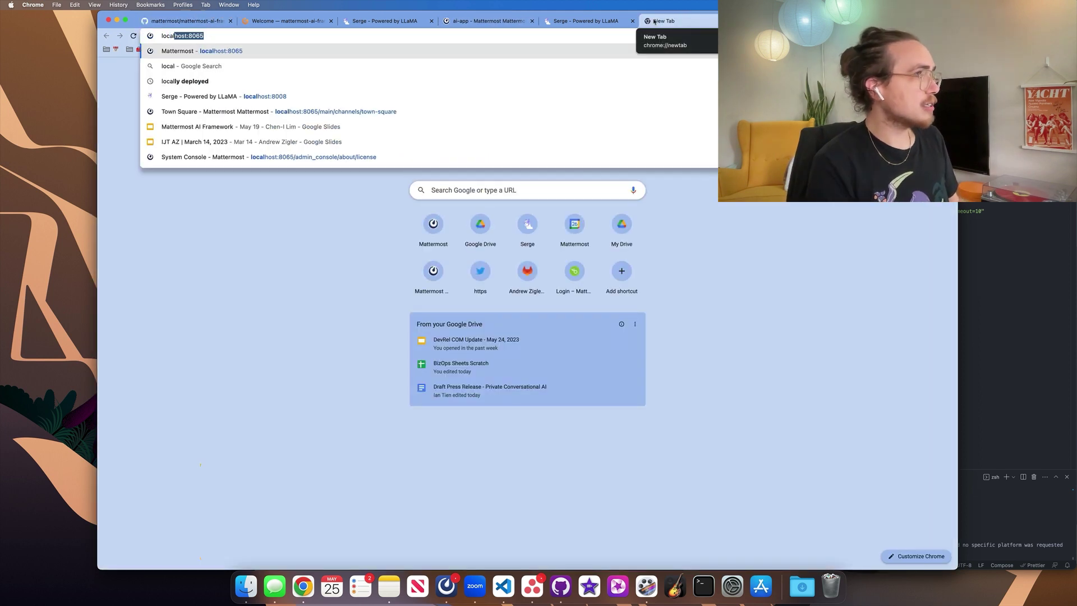
key(Return)
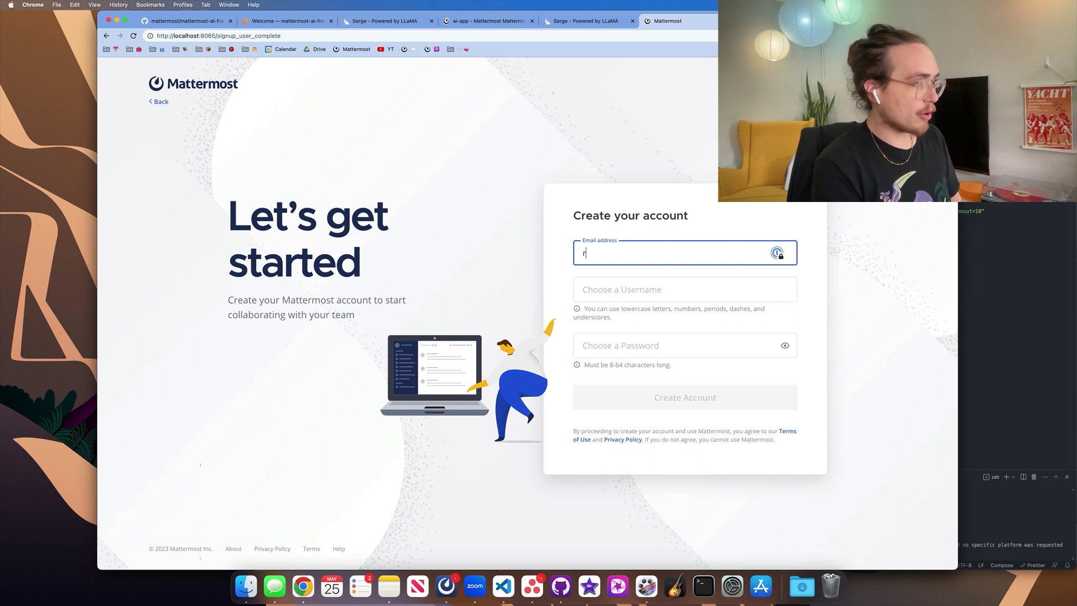
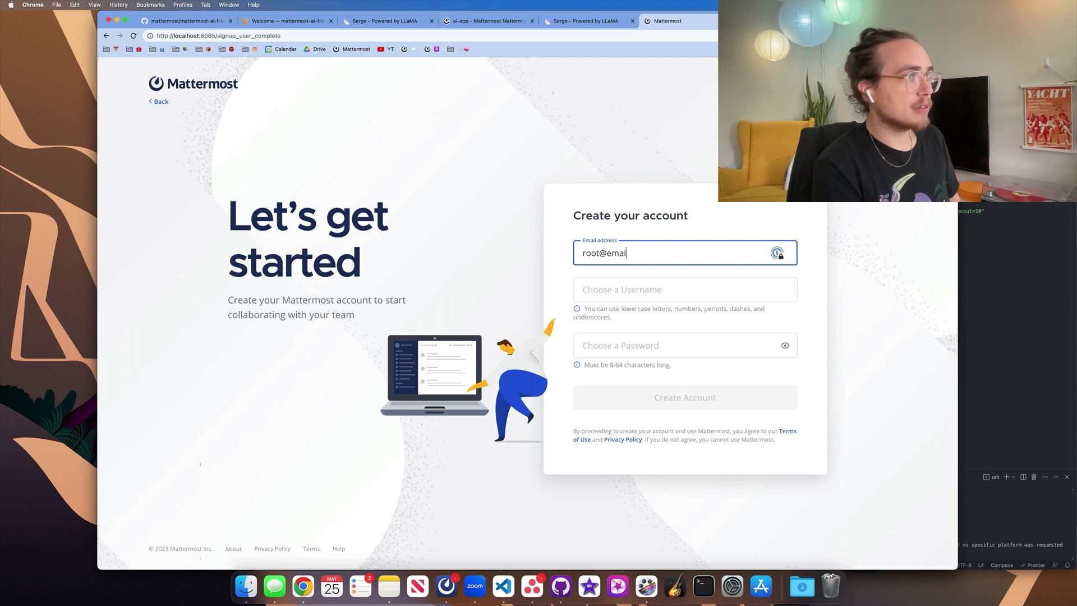
key(Tab)
text(root)
key(Tab)
text(root)
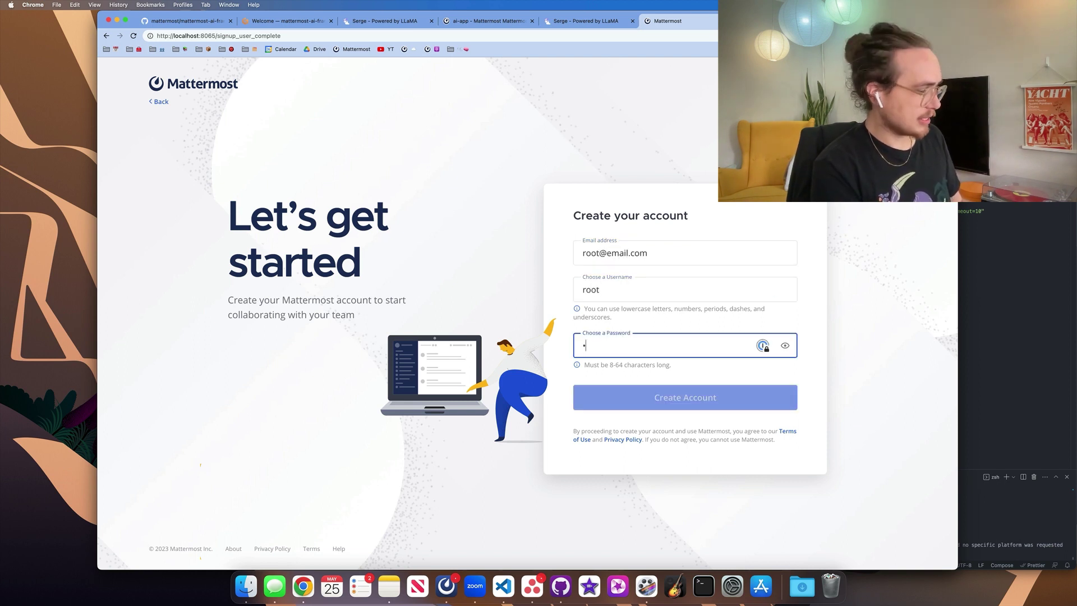
key(Return)
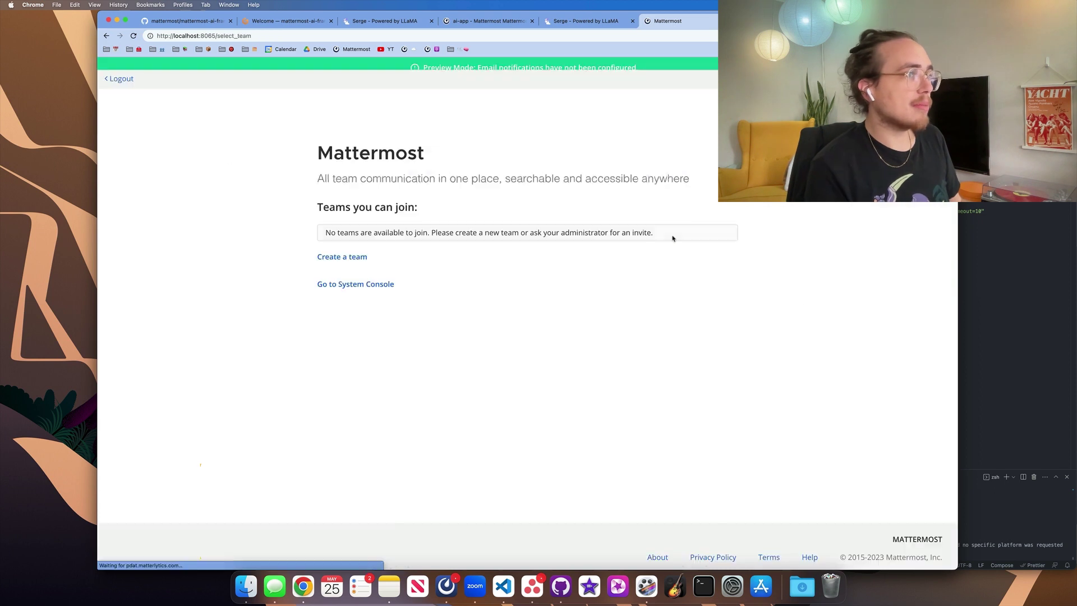
Create a new team named ai.
click(354, 263)
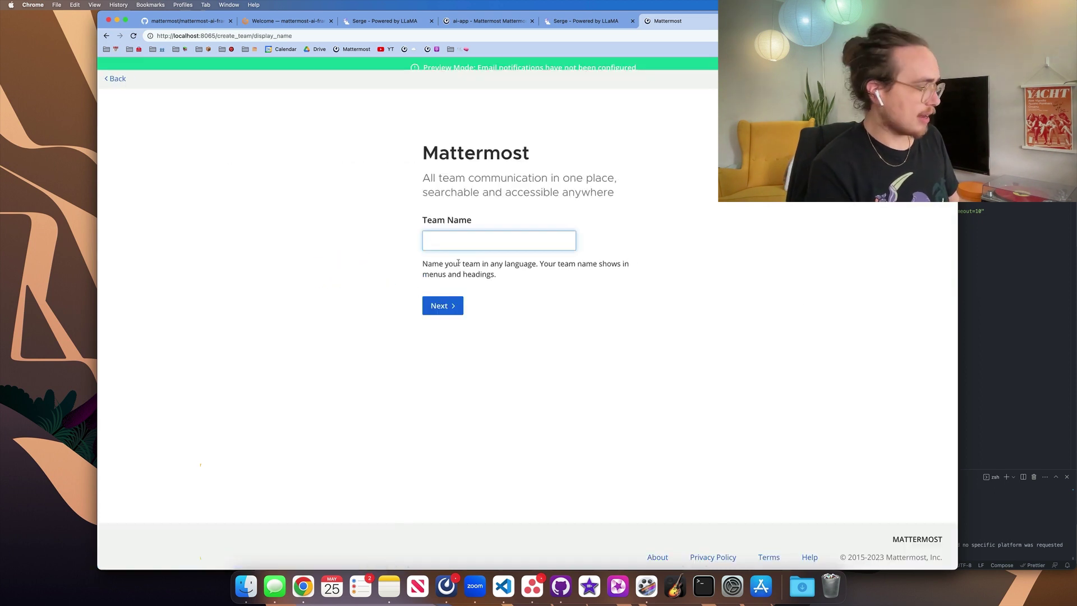
text(ai)
key(Return)
click(443, 335)
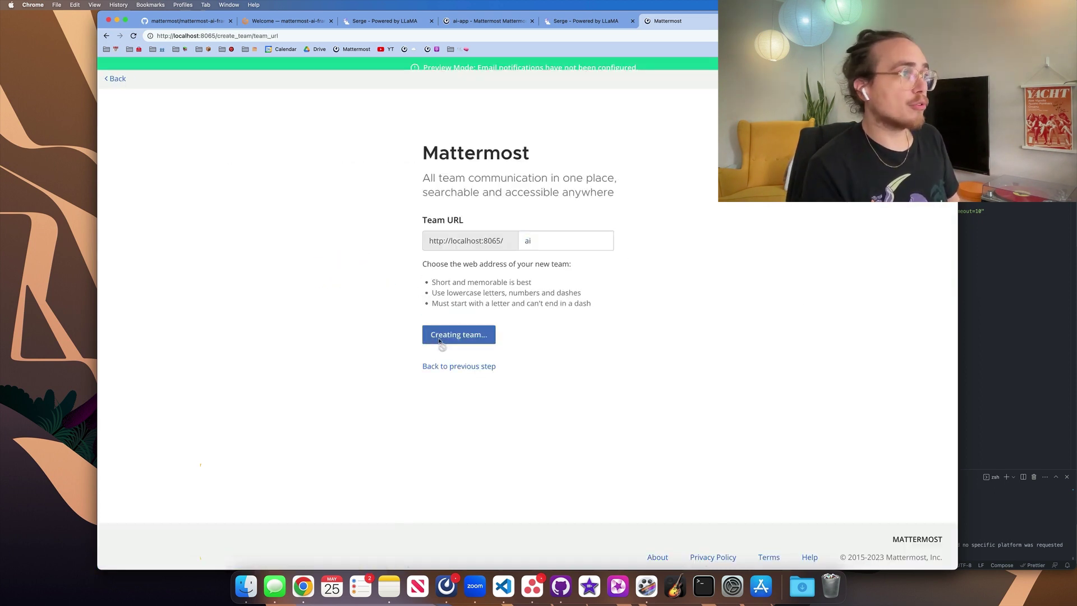
click(118, 550)
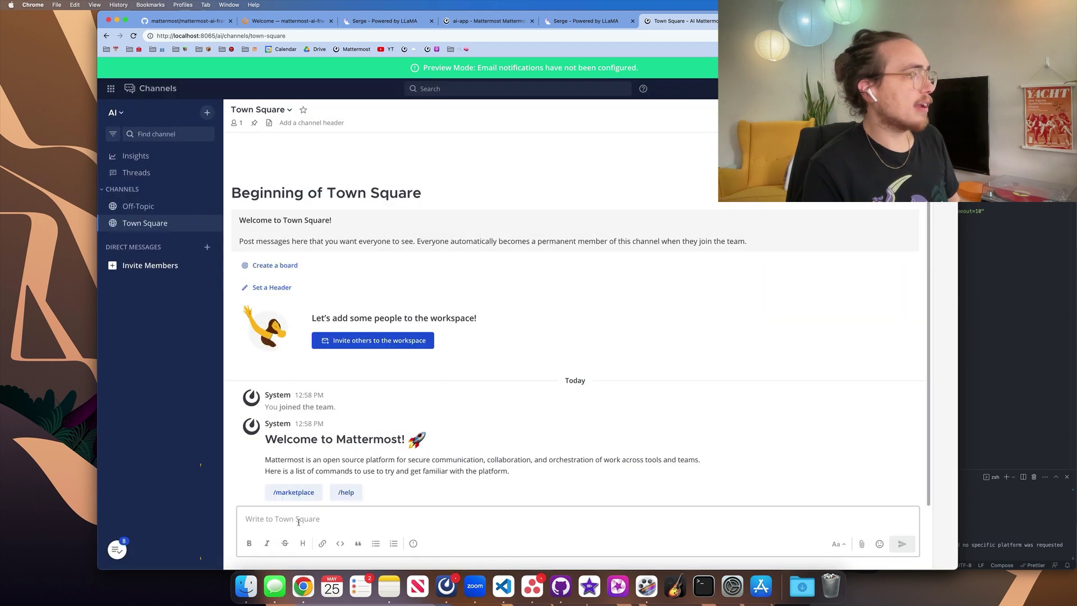
key(super+v)
key(Return)
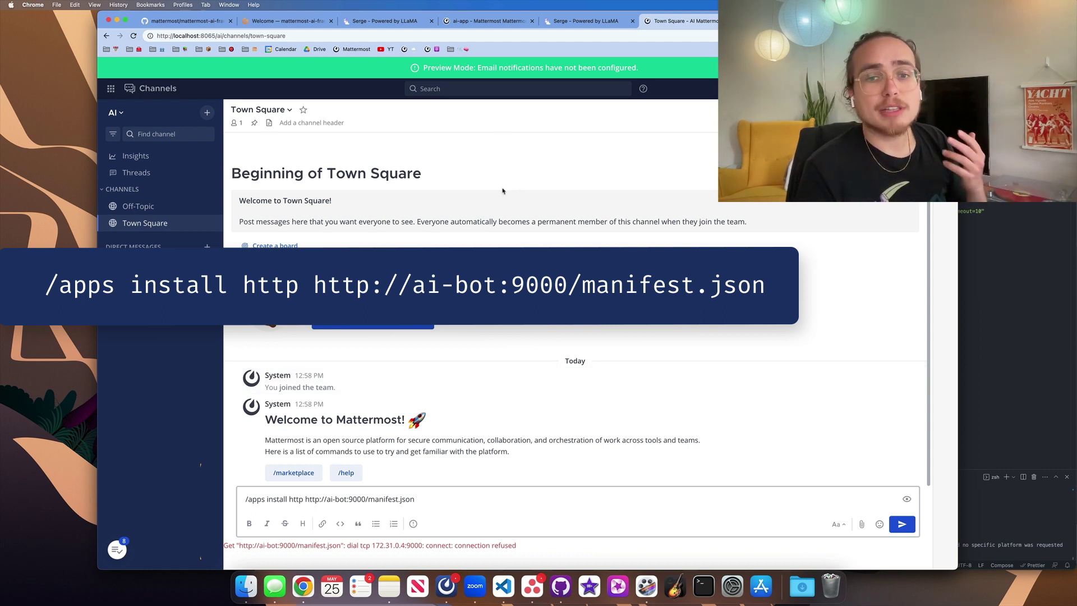
key(super+1)
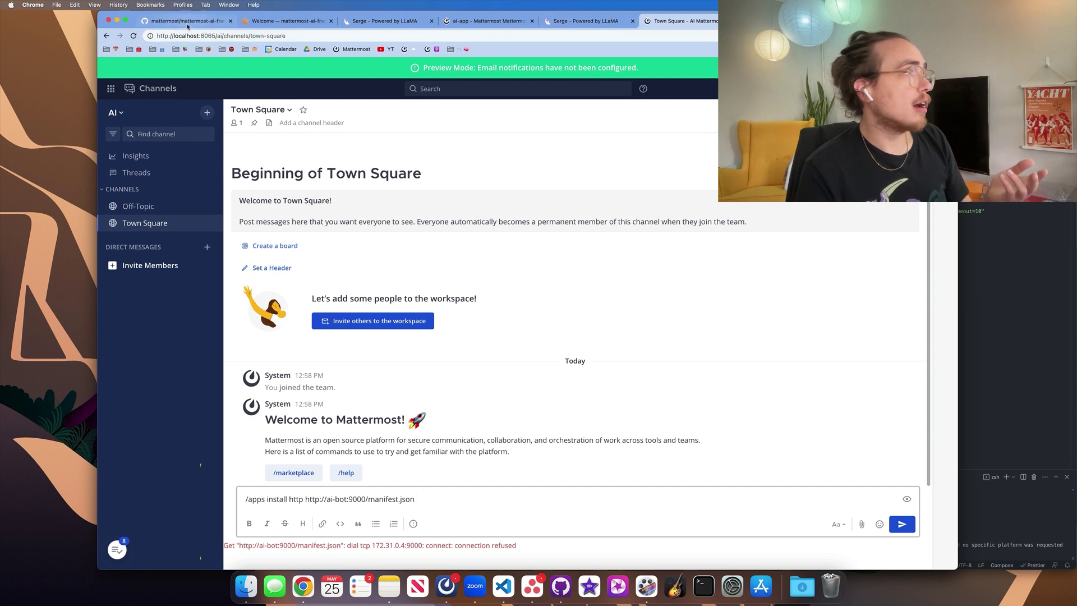
Run docker restart ai-bot in the VS Code terminal, then return to Mattermost's Town Square.
drag(522, 390, 592, 390)
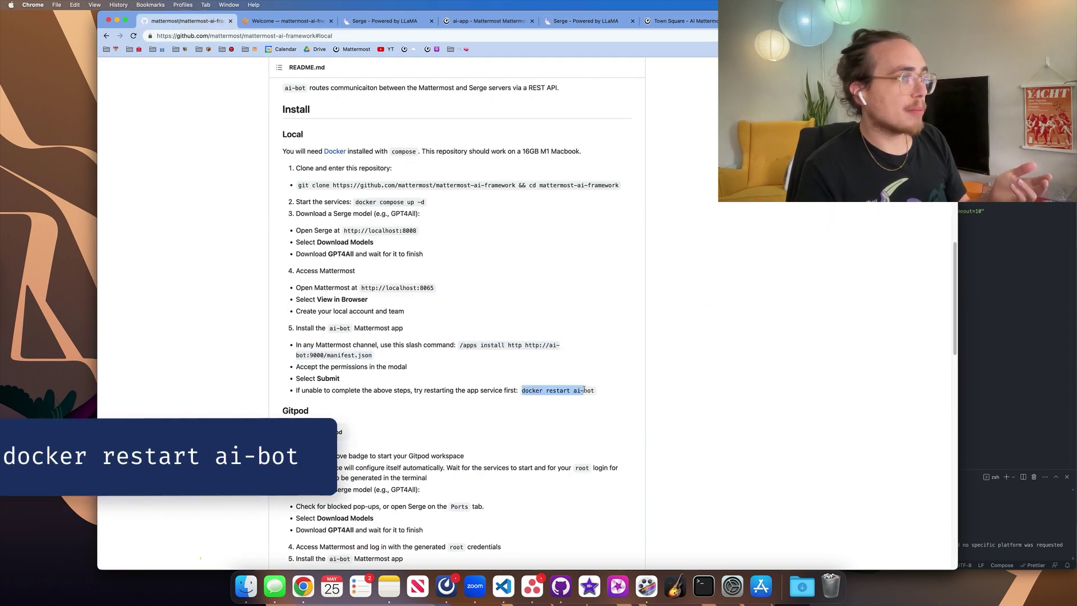
key(super+c)
click(1043, 516)
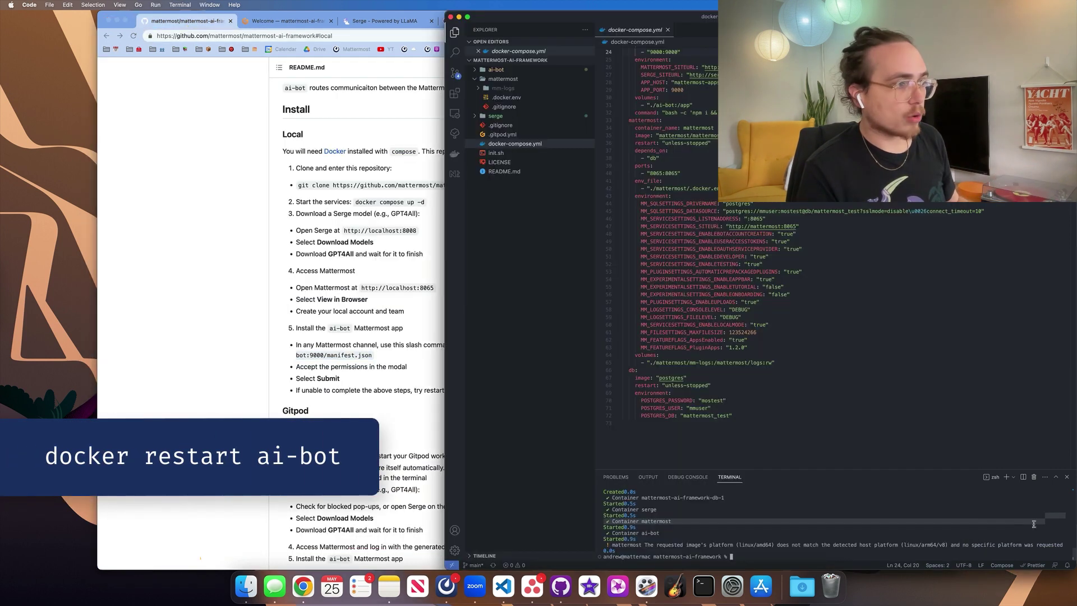
key(super+v)
key(Return)
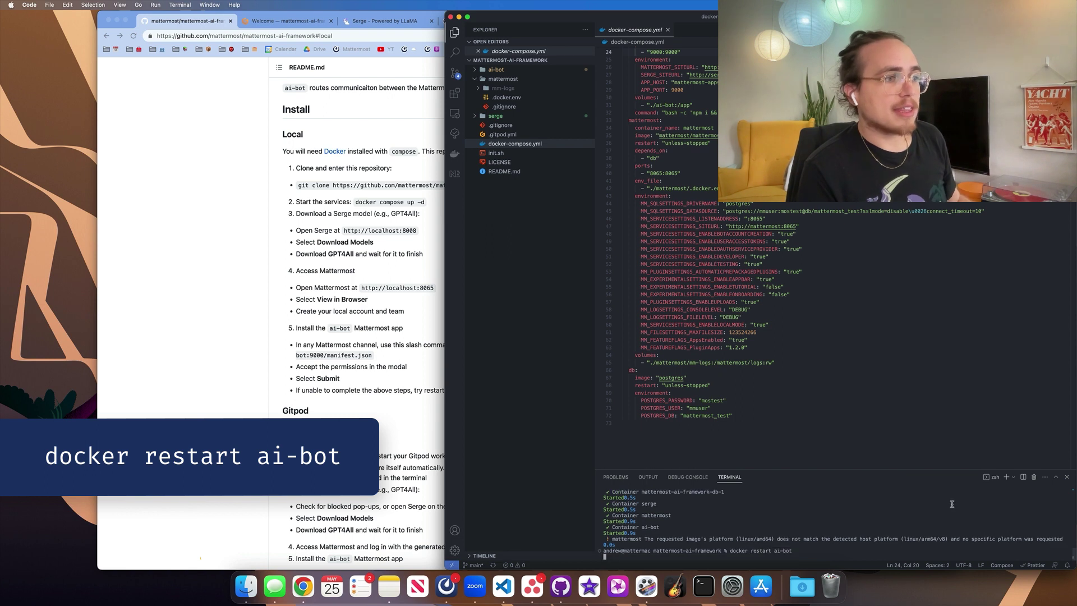
click(386, 316)
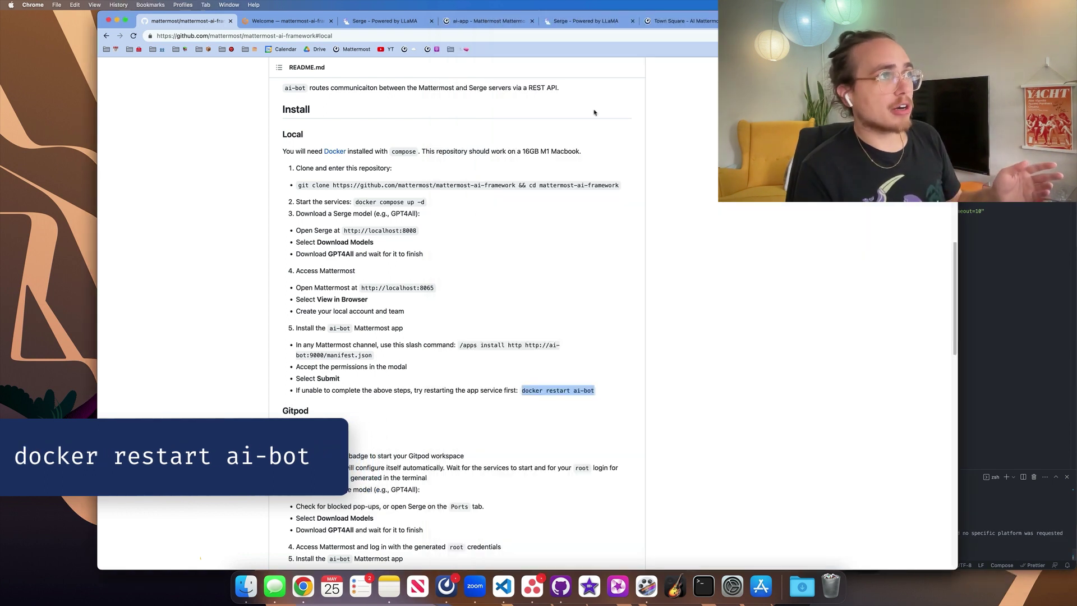
click(679, 20)
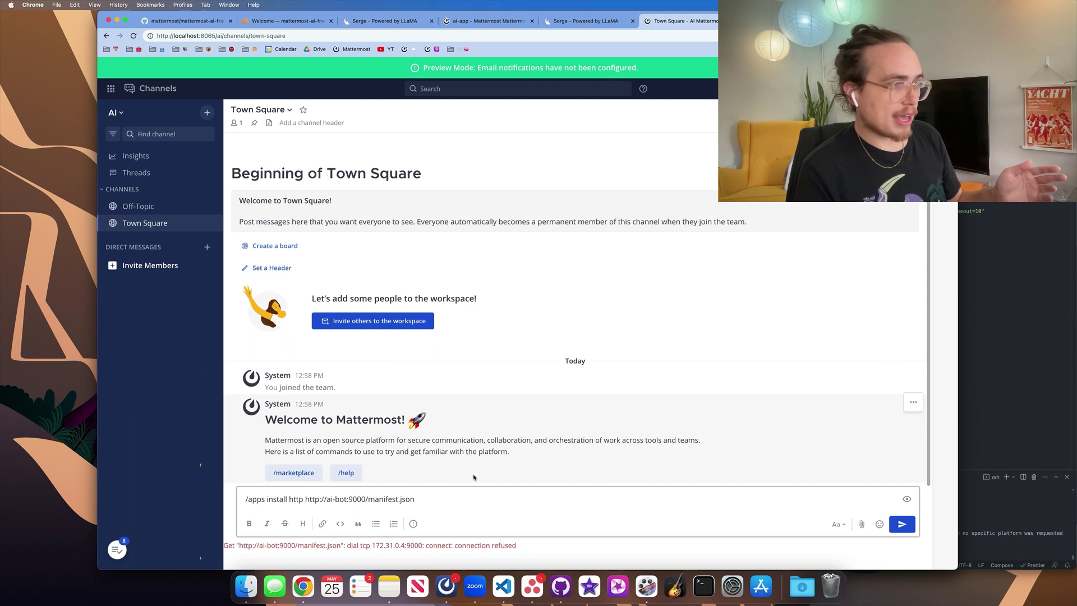
Send /apps install, grant API access consent, and submit the AI Bot installation.
key(Return)
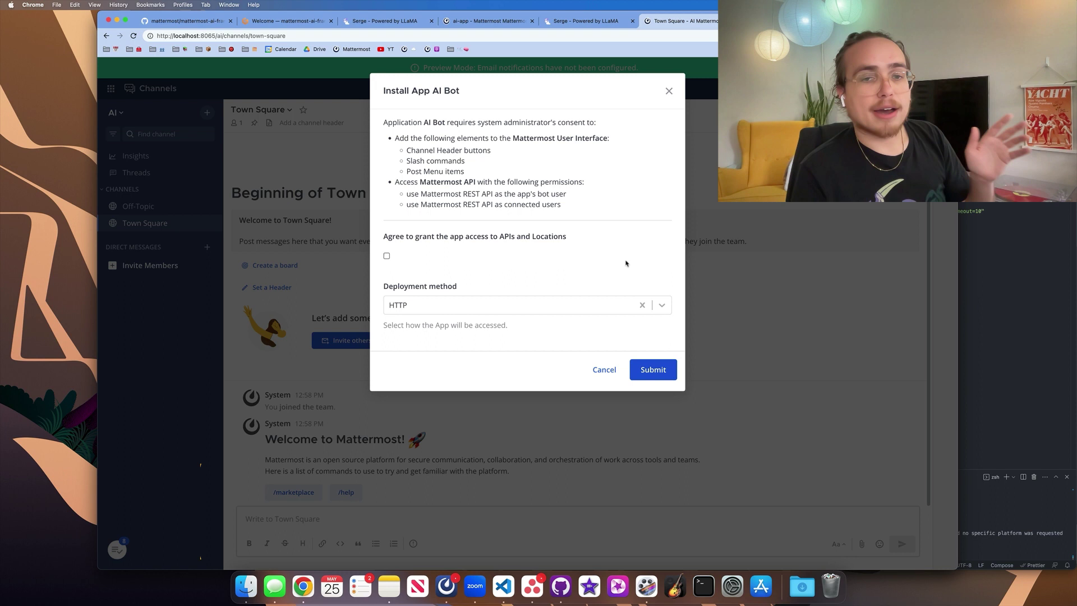
click(386, 257)
click(655, 373)
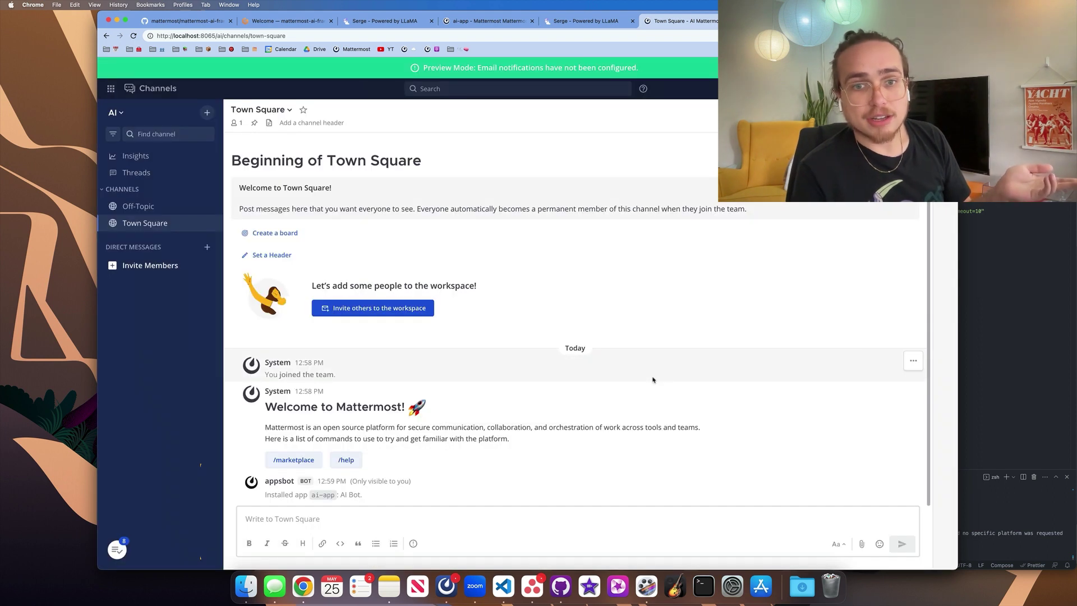
Go to Integrations > Bot Accounts and edit the AI Bot account.
click(111, 88)
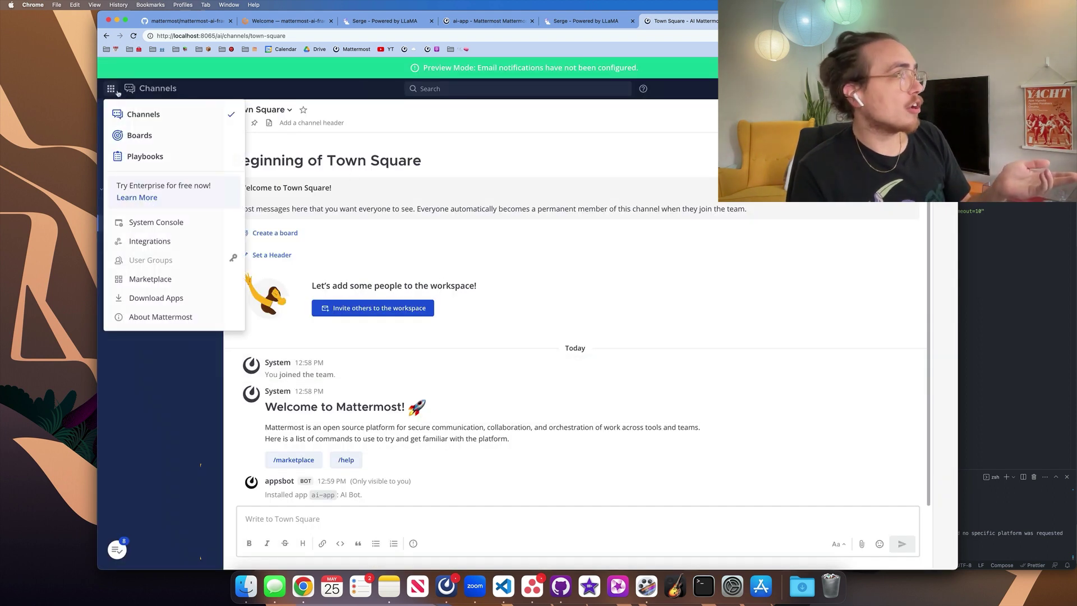
click(150, 242)
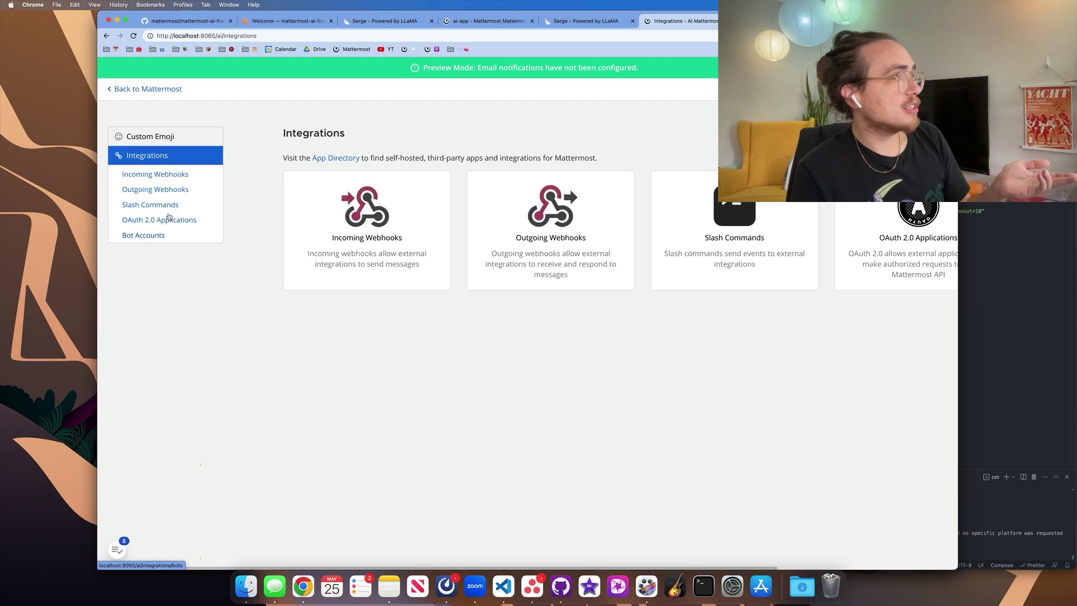
click(147, 235)
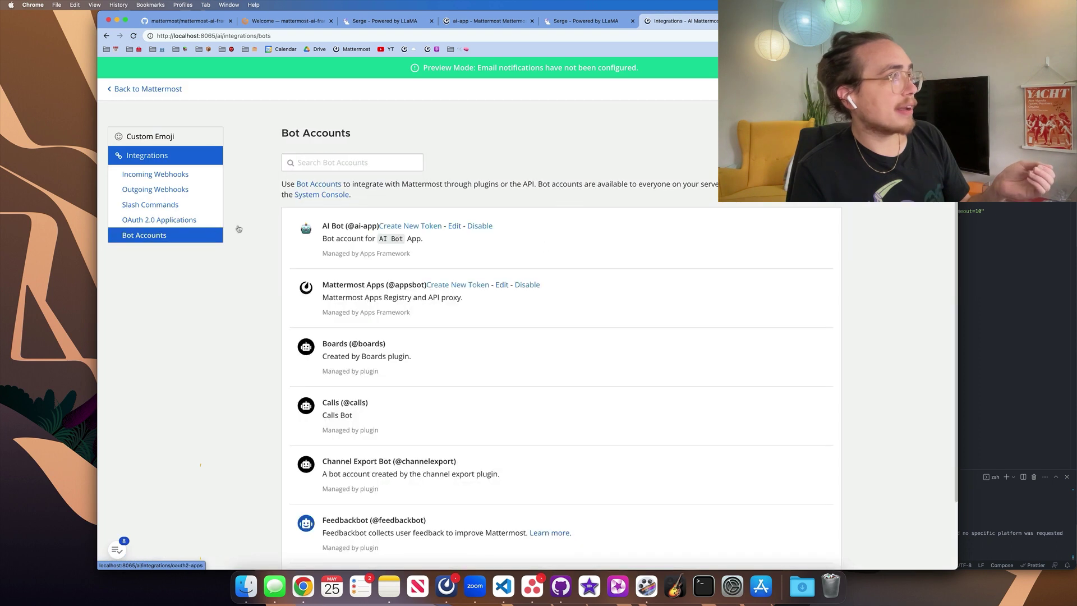
click(455, 226)
Enable the post:channels permission for AI Bot, save, and return to Town Square.
scroll(525, 390, down, 3)
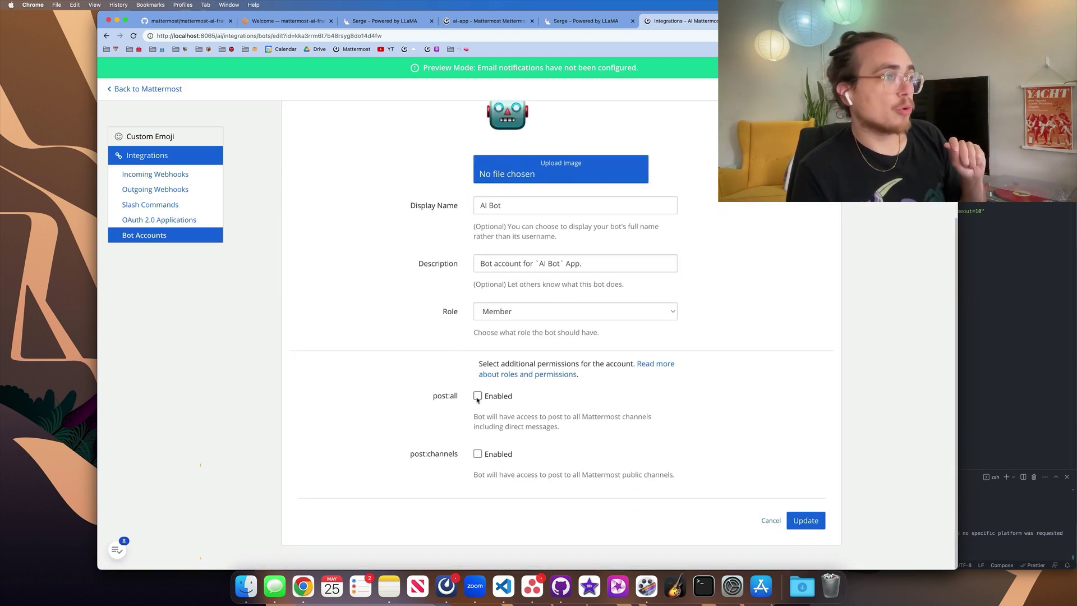
click(477, 453)
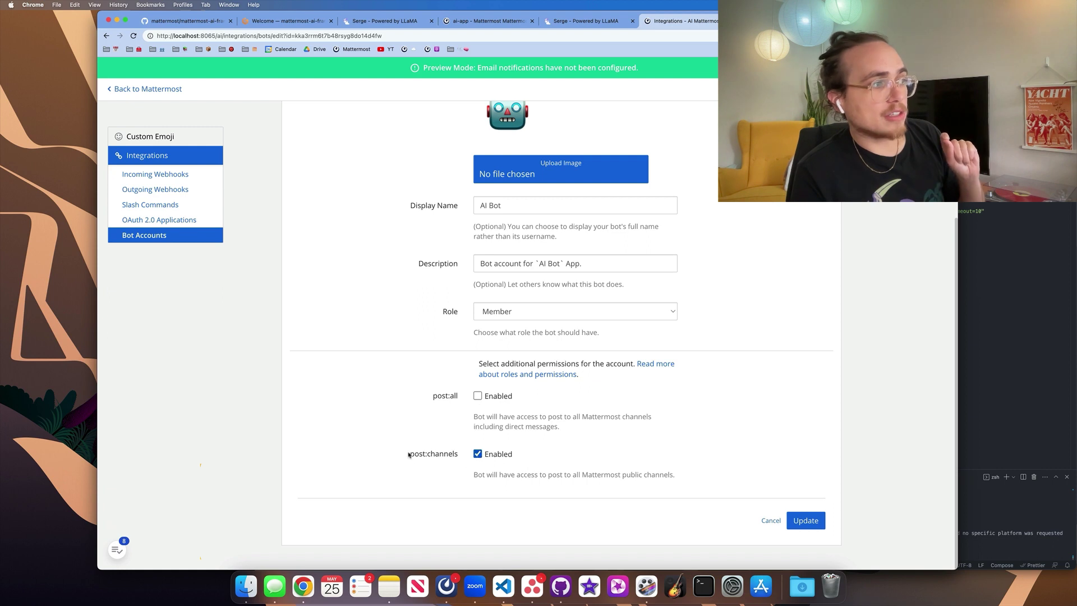
click(806, 521)
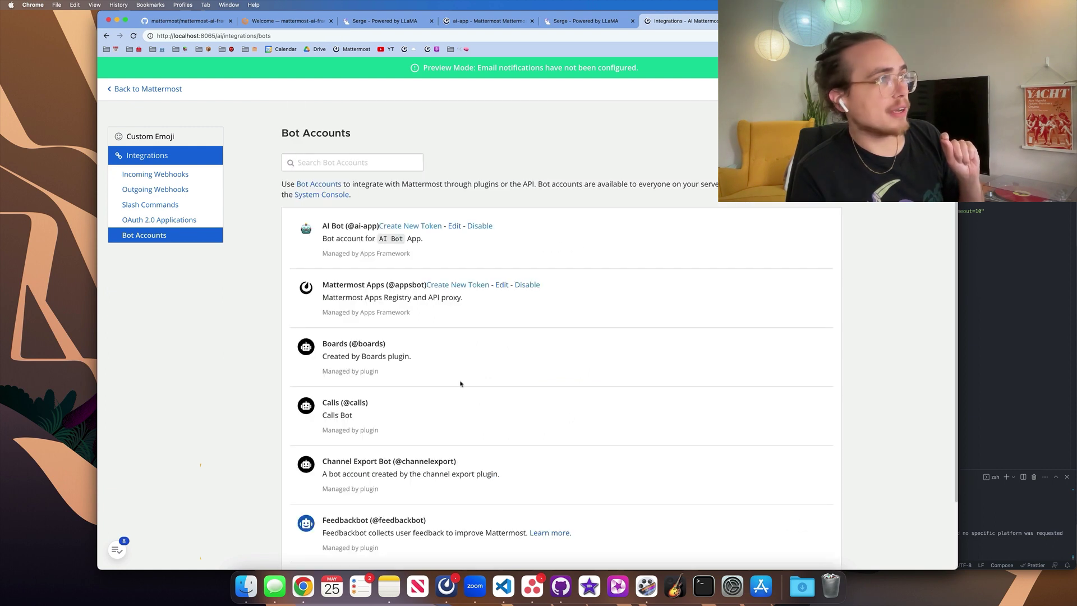
click(150, 90)
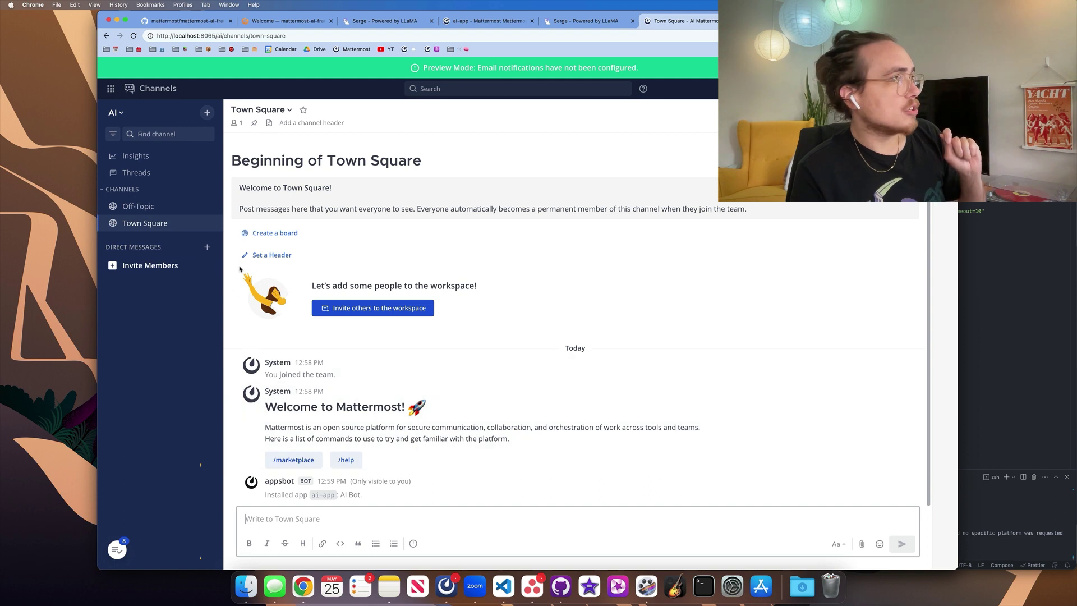
Start a direct message with ai-app.
click(207, 247)
click(409, 169)
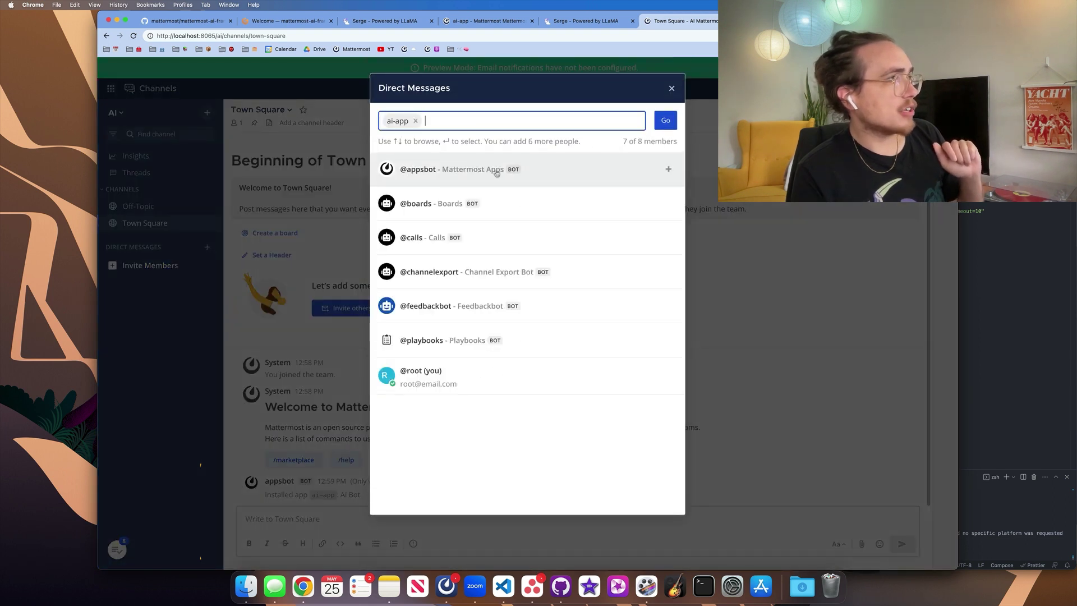
click(660, 122)
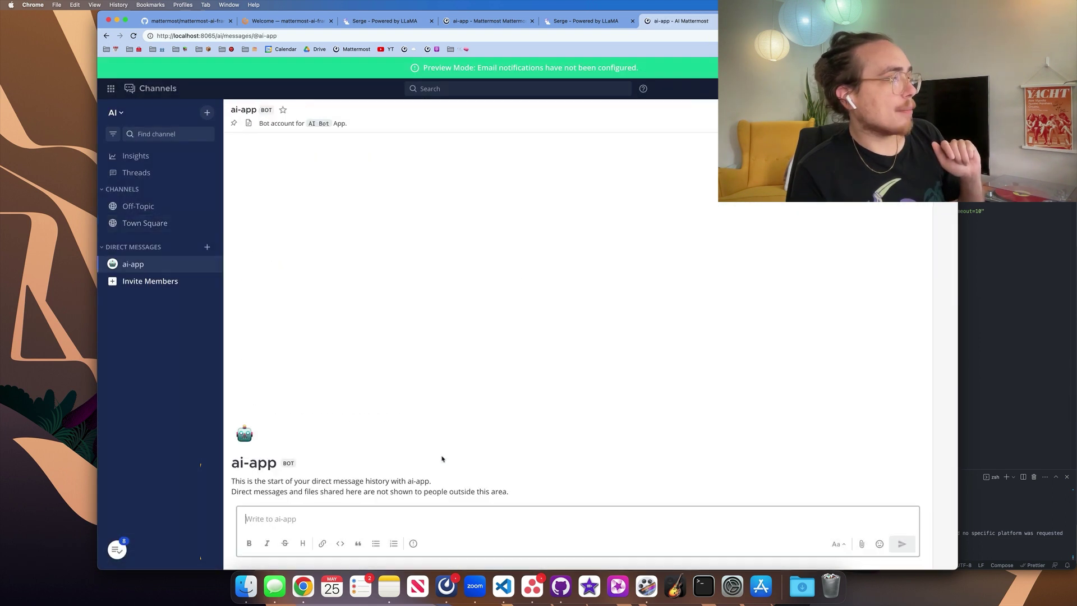
Send /ai ask "Why is open source important?" to the bot.
text(/a)
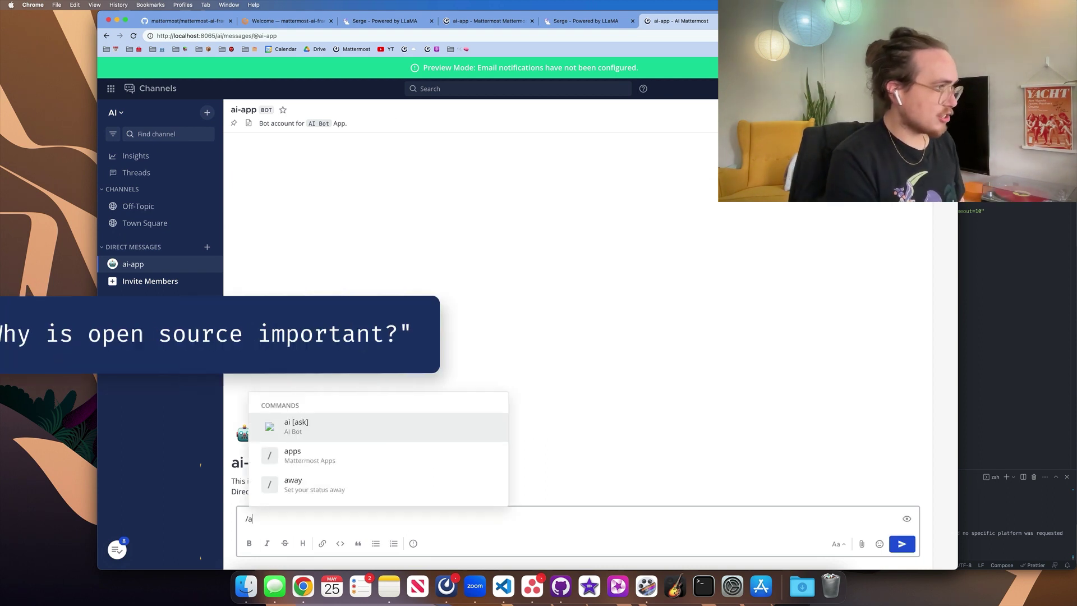
text(i ask "Why )
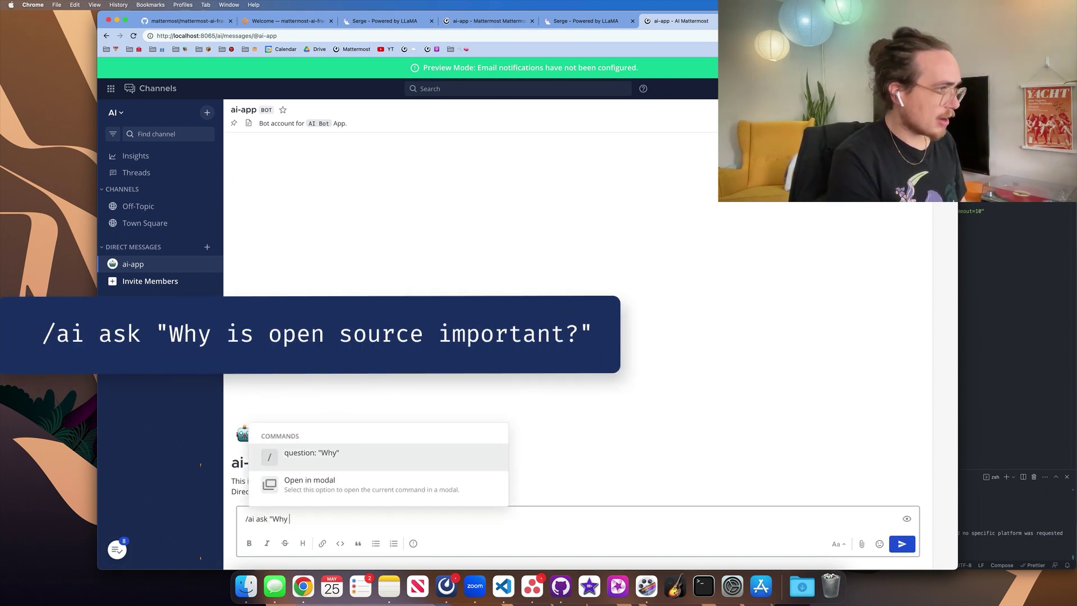
text(is open source im)
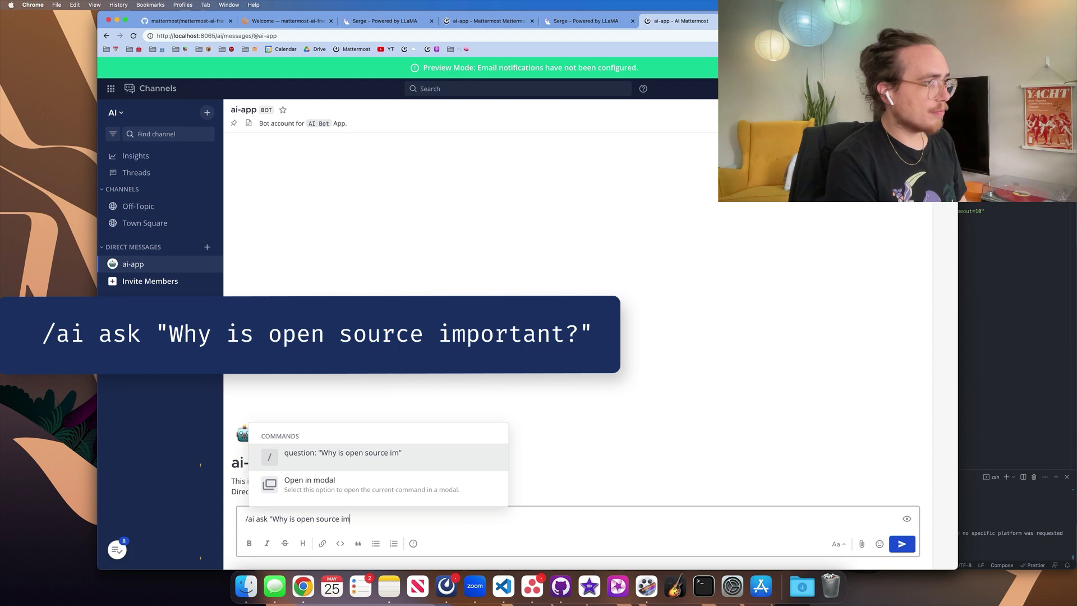
text(portant?")
key(Return)
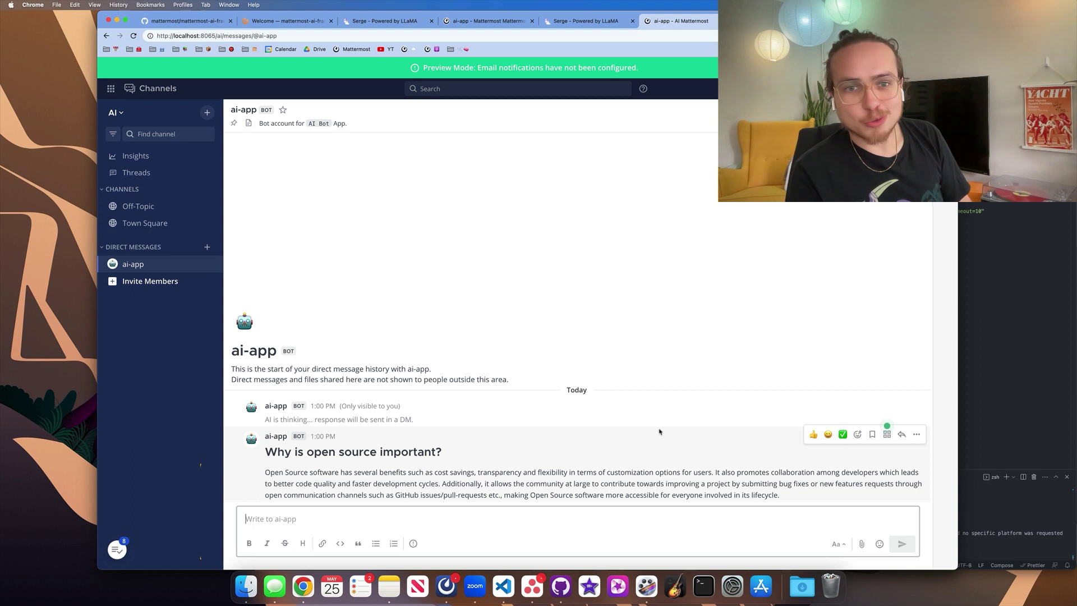
Dismiss the message actions tip and run Summarize (AI) on the bot's open-source answer.
click(887, 426)
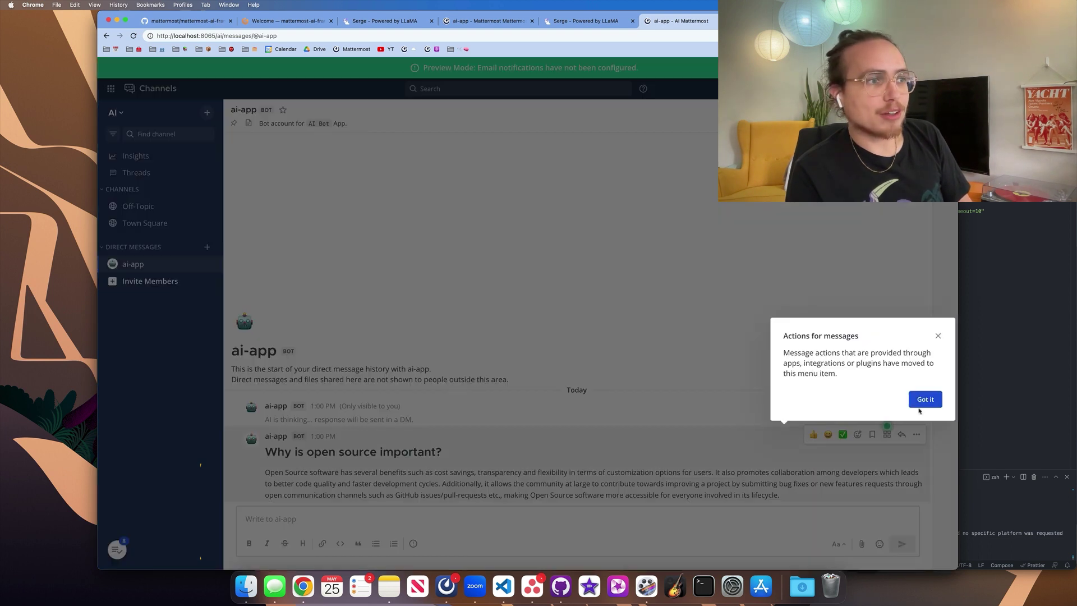
click(921, 409)
click(887, 435)
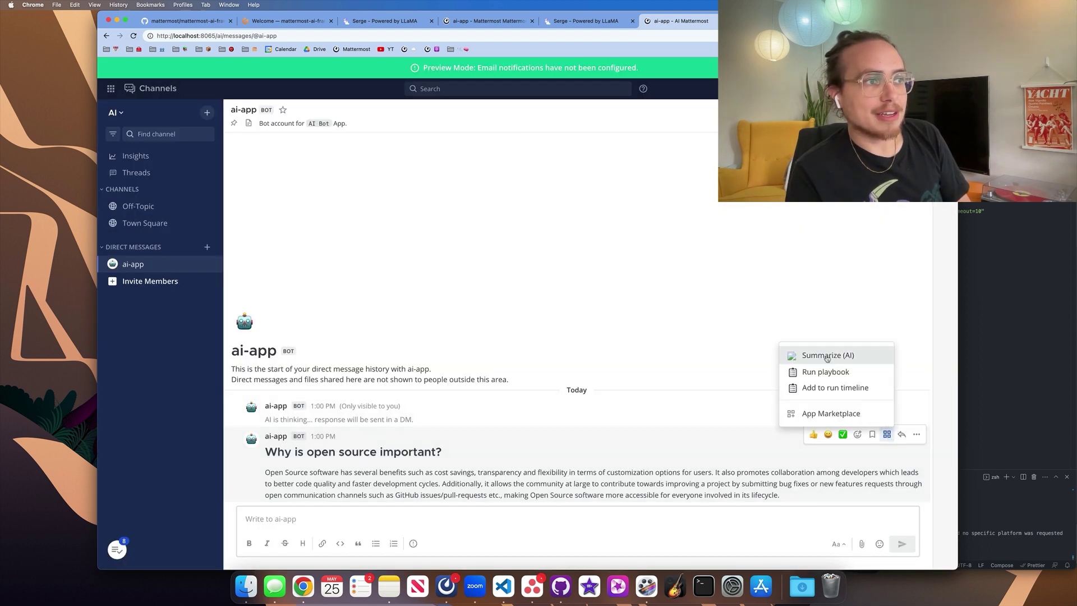
click(825, 358)
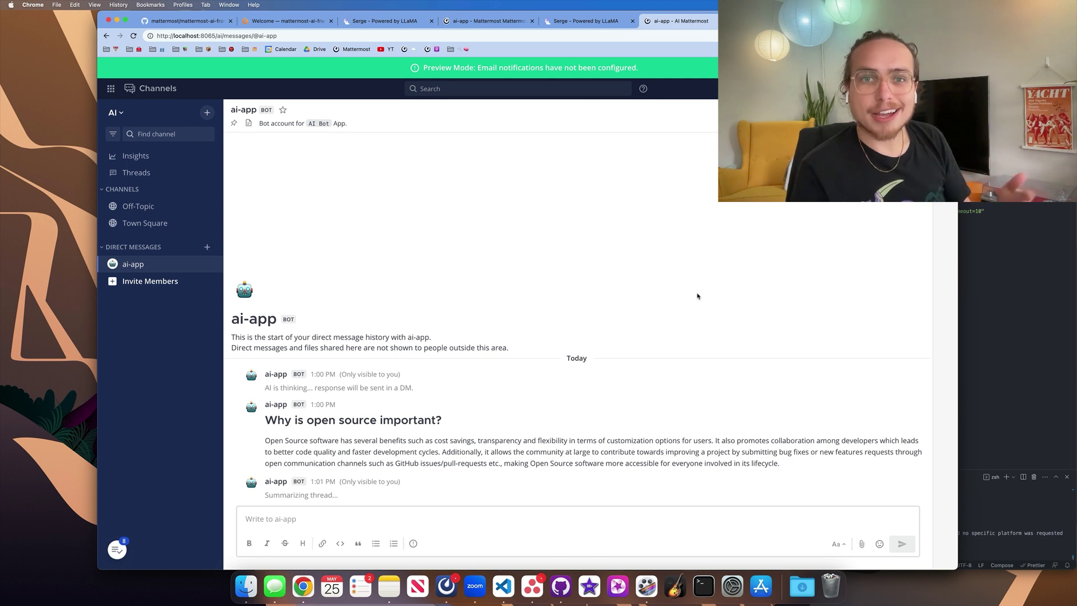
Switch to the mattermost-ai-framework GitHub tab and scroll the README to Background.
click(188, 20)
scroll(461, 319, up, 15)
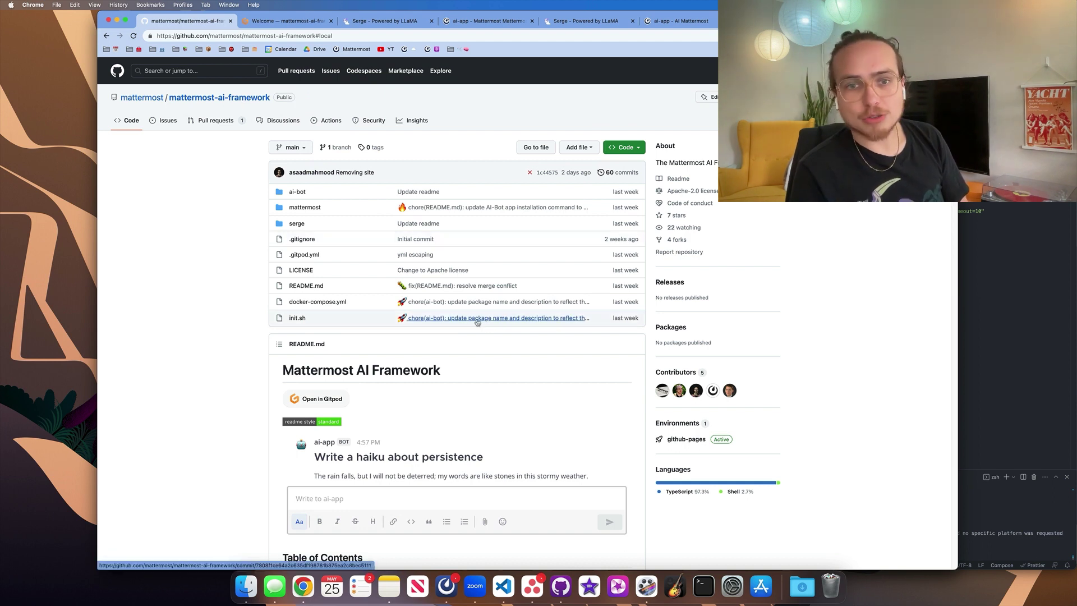
scroll(493, 326, down, 5)
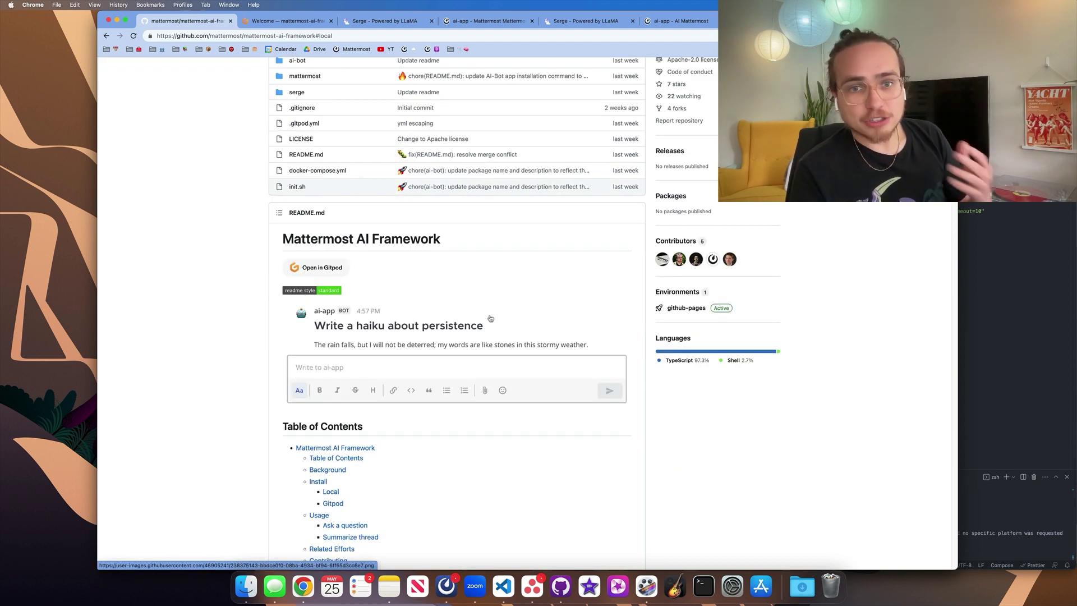
scroll(450, 362, down, 8)
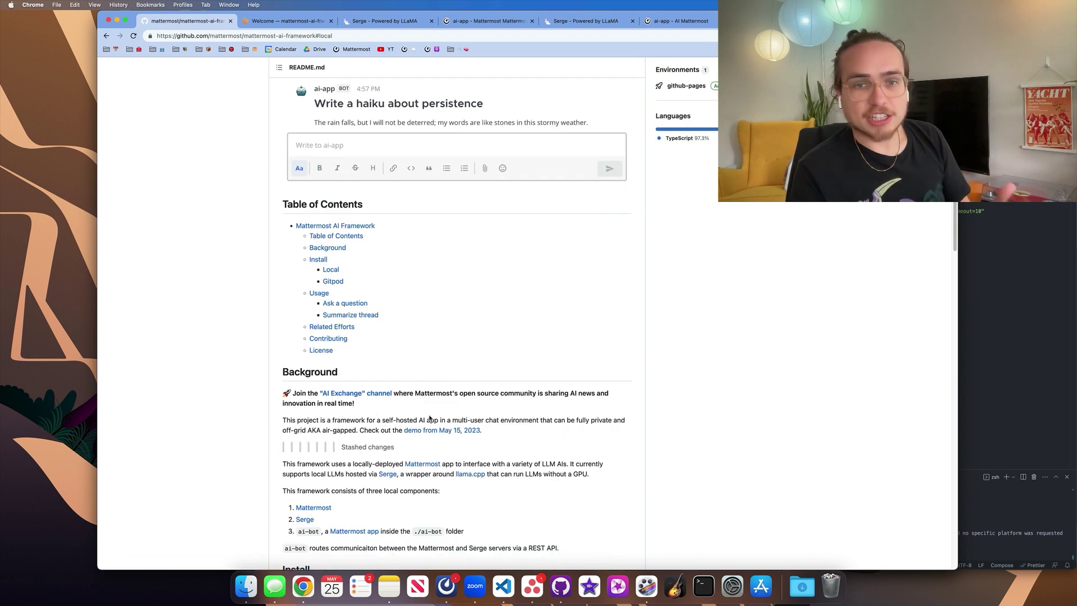
scroll(430, 418, down, 2)
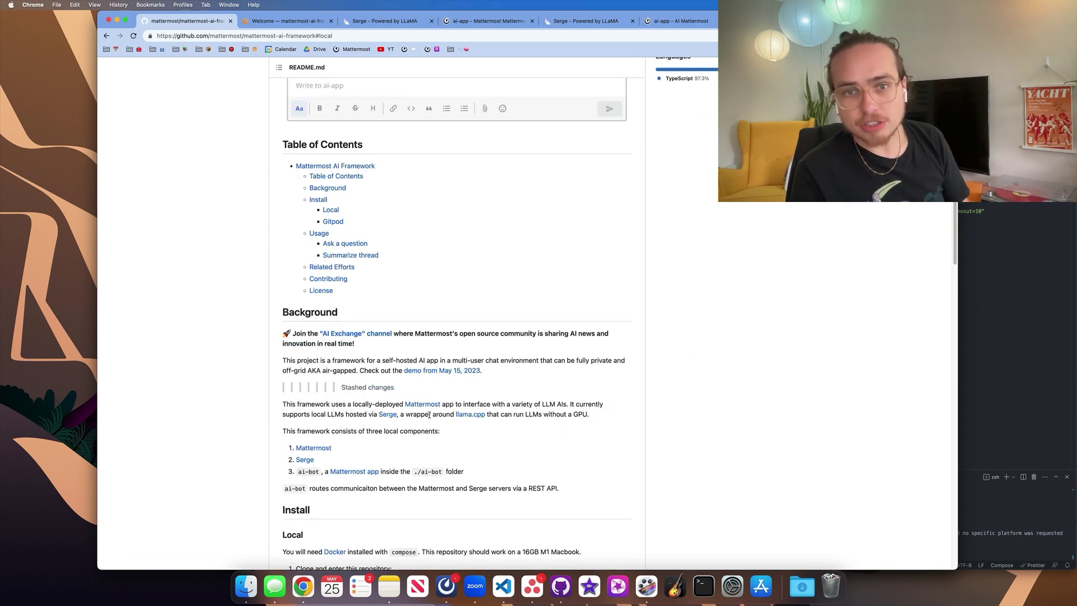